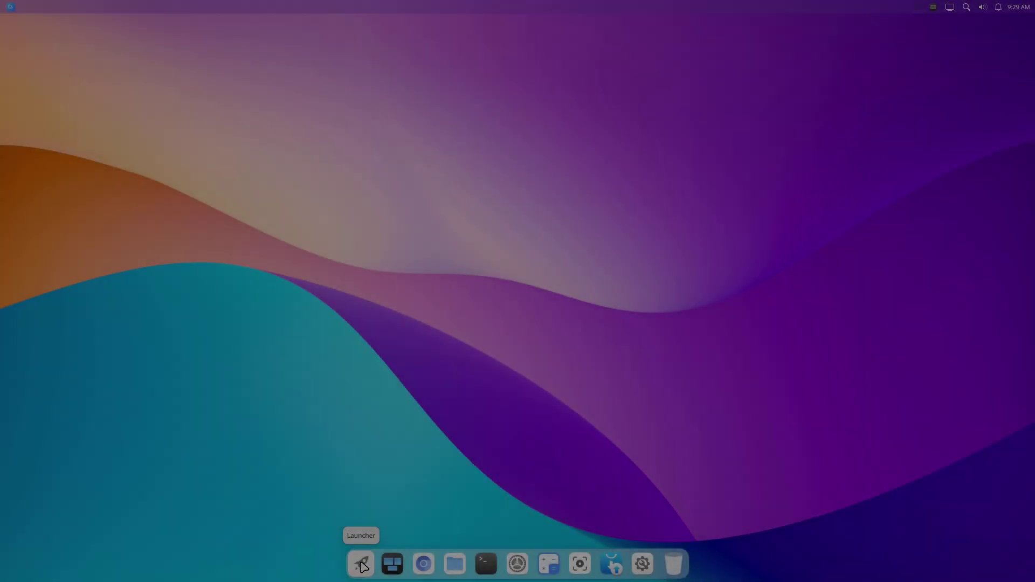
Open the full-screen app grid from the rocket Launcher icon in the dock
{"action": "left_click", "coordinate": [361, 564]}
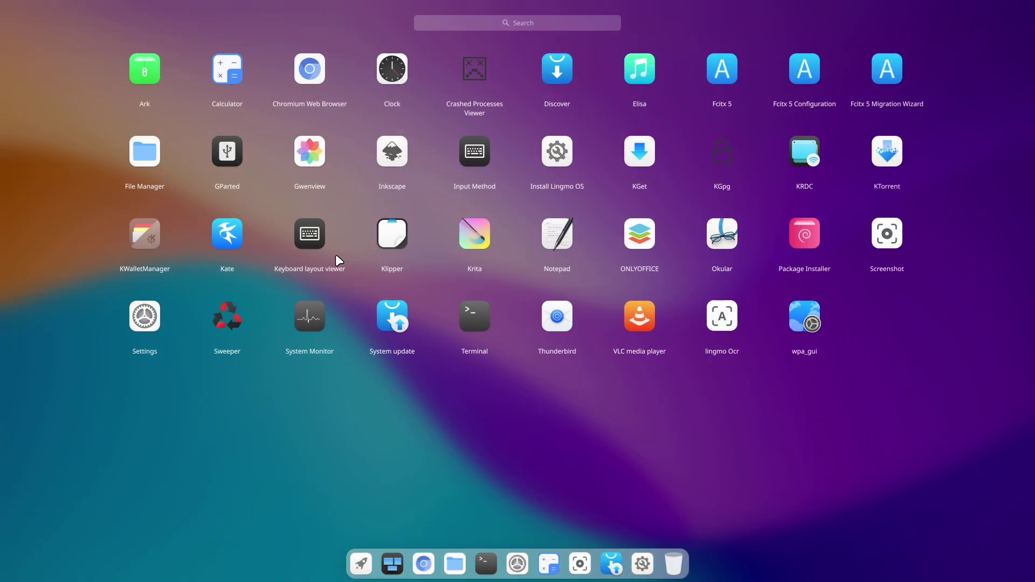
Launch System Monitor full-screen and scroll through its running processes list
{"action": "left_click", "coordinate": [319, 312]}
{"action": "left_click", "coordinate": [726, 142]}
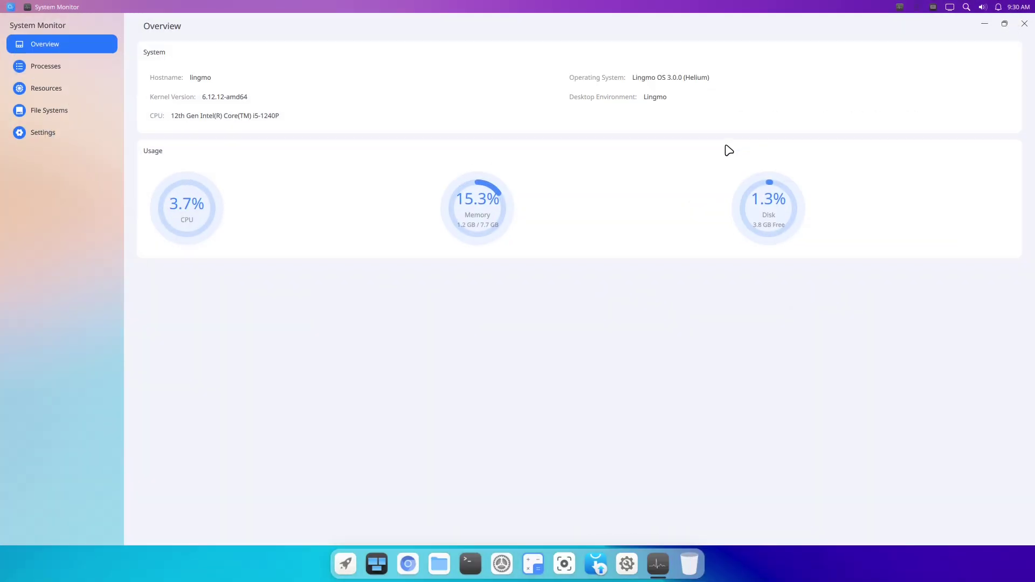
{"action": "left_click", "coordinate": [92, 66]}
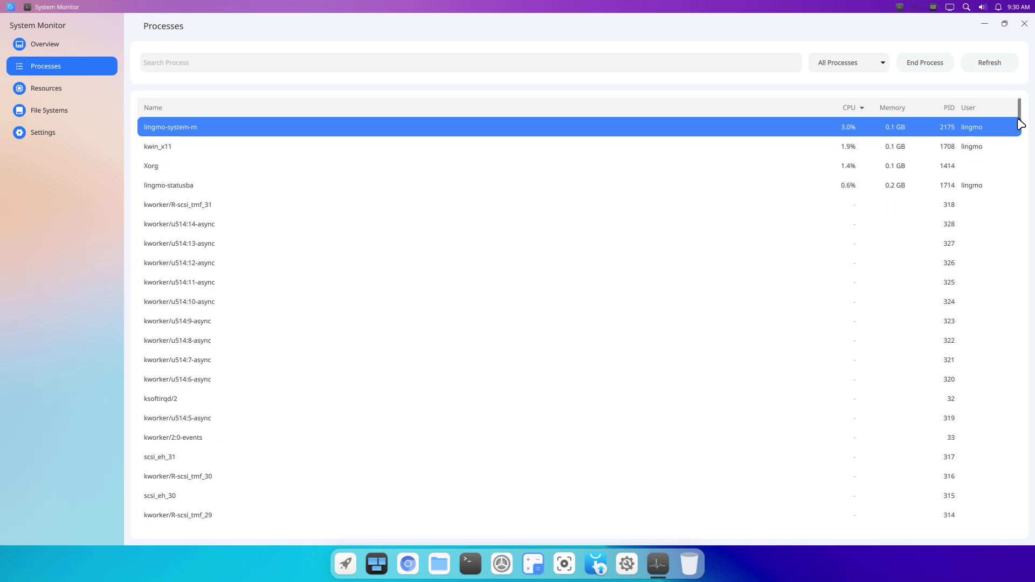
{"action": "left_click_drag", "start_coordinate": [1019, 121], "coordinate": [1019, 283]}
{"action": "scroll", "coordinate": [1008, 347], "scroll_direction": "down", "scroll_amount": 10}
{"action": "scroll", "coordinate": [1012, 512], "scroll_direction": "down", "scroll_amount": 5}
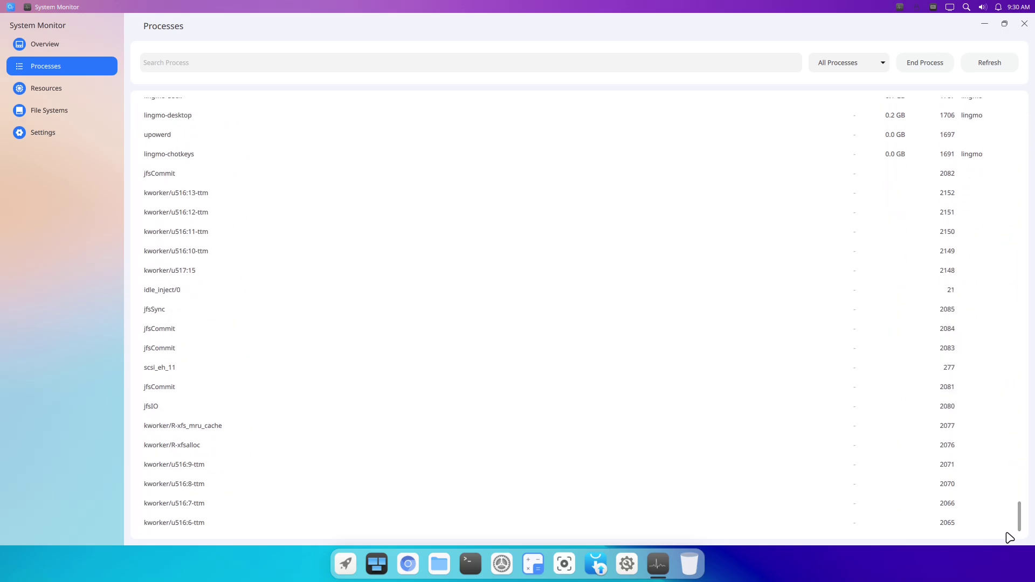
View the Resources, File Systems and Settings pages, then close System Monitor
{"action": "left_click", "coordinate": [85, 95]}
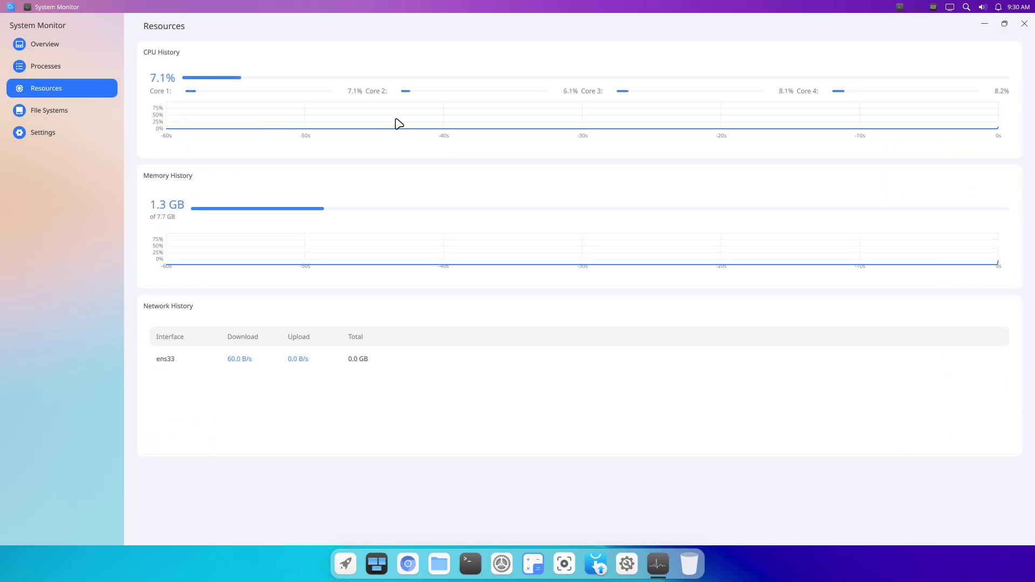
{"action": "left_click", "coordinate": [52, 116]}
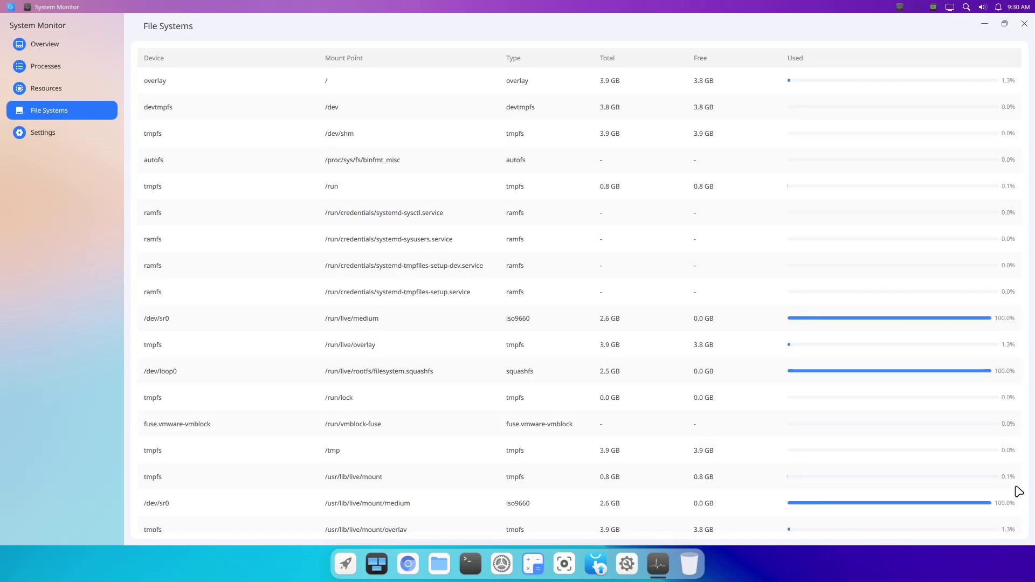
{"action": "left_click", "coordinate": [85, 142]}
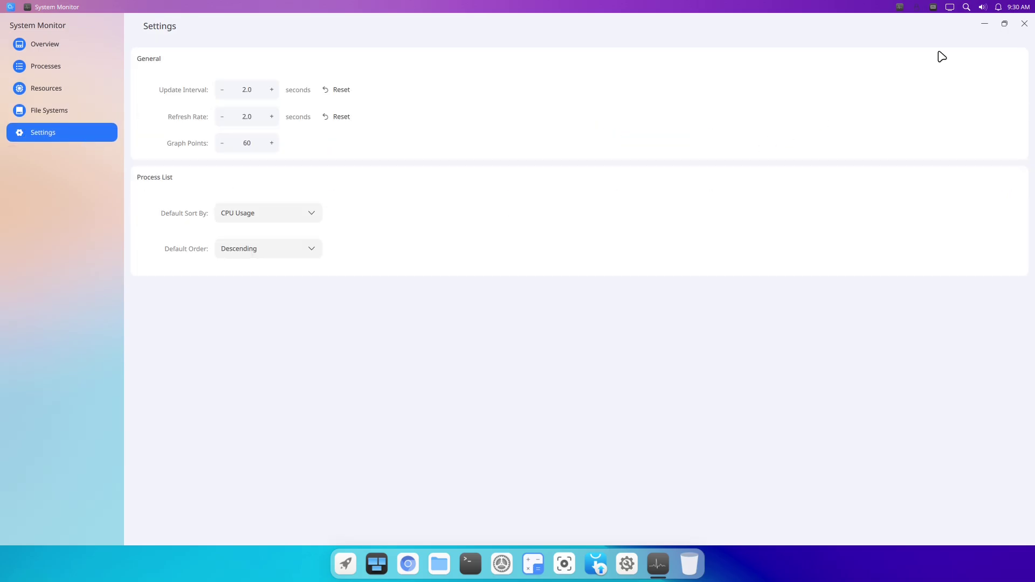
{"action": "left_click", "coordinate": [1024, 23]}
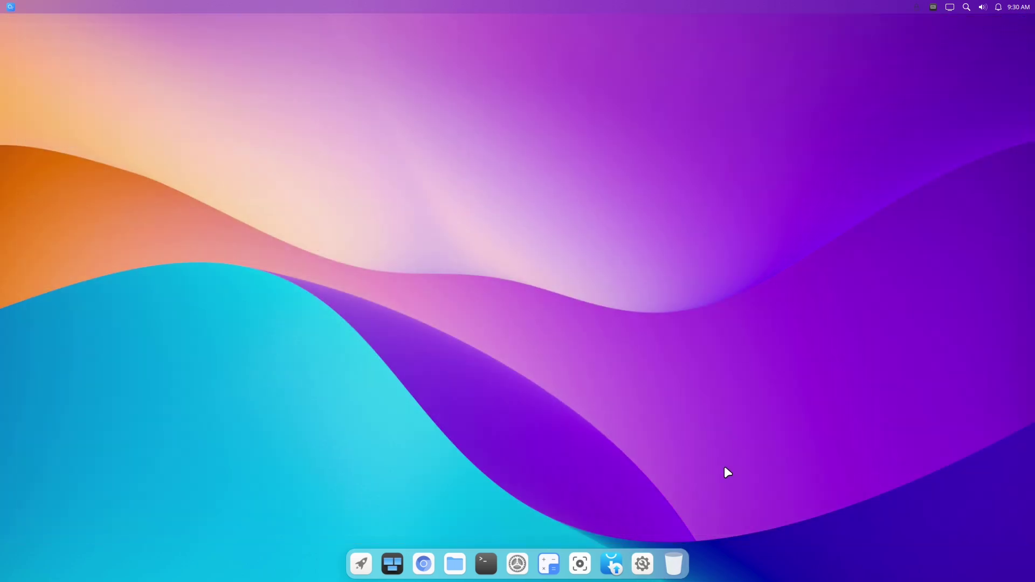
Open Settings full-screen and try 125% display scaling before returning to 100%
{"action": "left_click", "coordinate": [517, 566]}
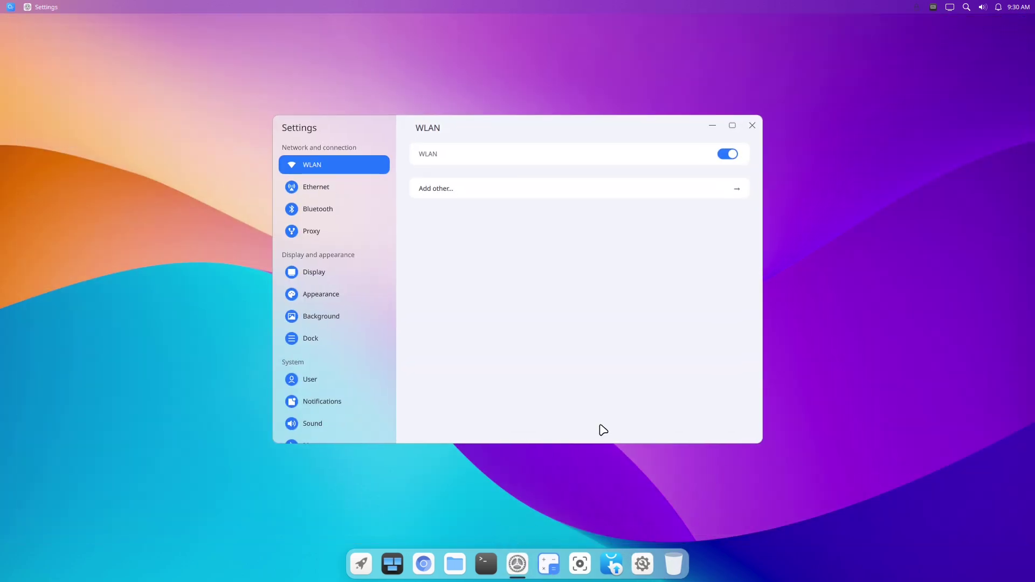
{"action": "left_click", "coordinate": [732, 125]}
{"action": "left_click", "coordinate": [69, 173]}
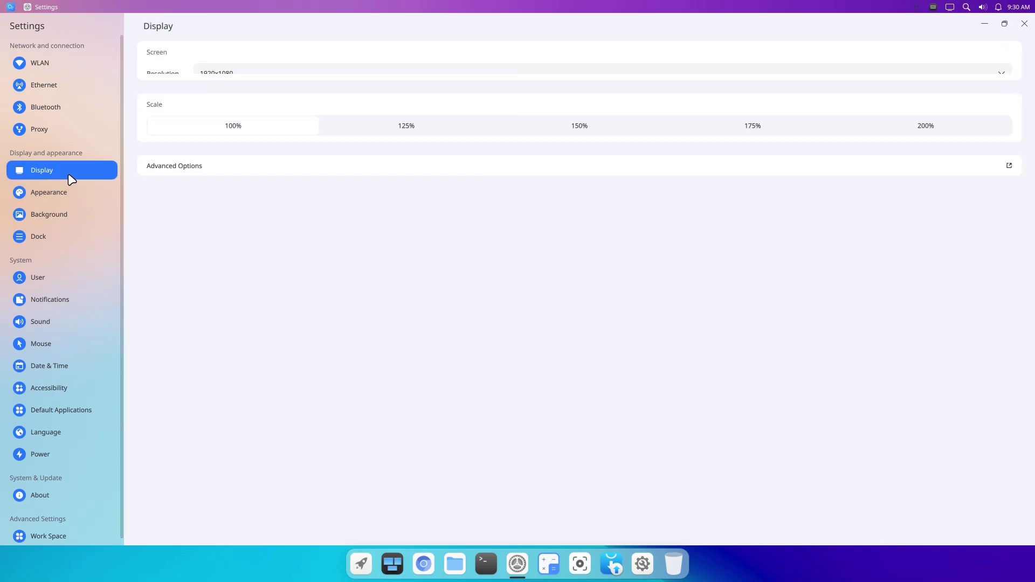
{"action": "left_click", "coordinate": [459, 240]}
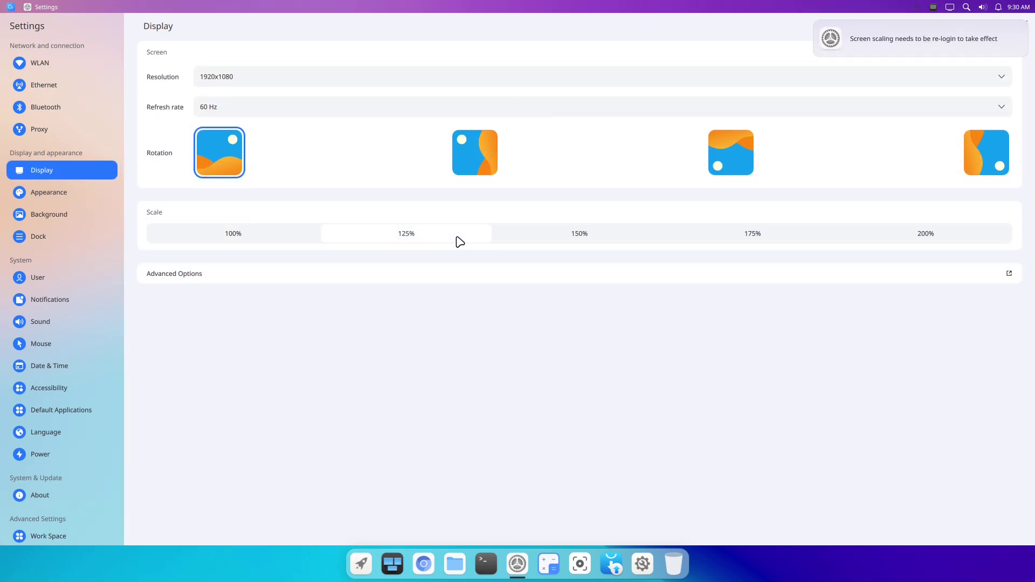
{"action": "left_click", "coordinate": [248, 242]}
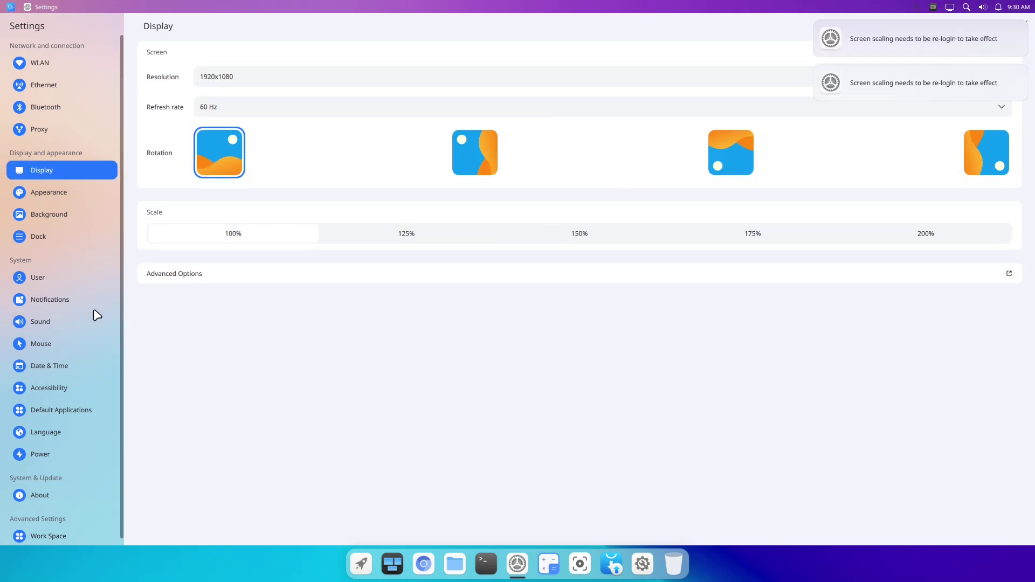
Open the About page and start a system update check
{"action": "left_click", "coordinate": [73, 497]}
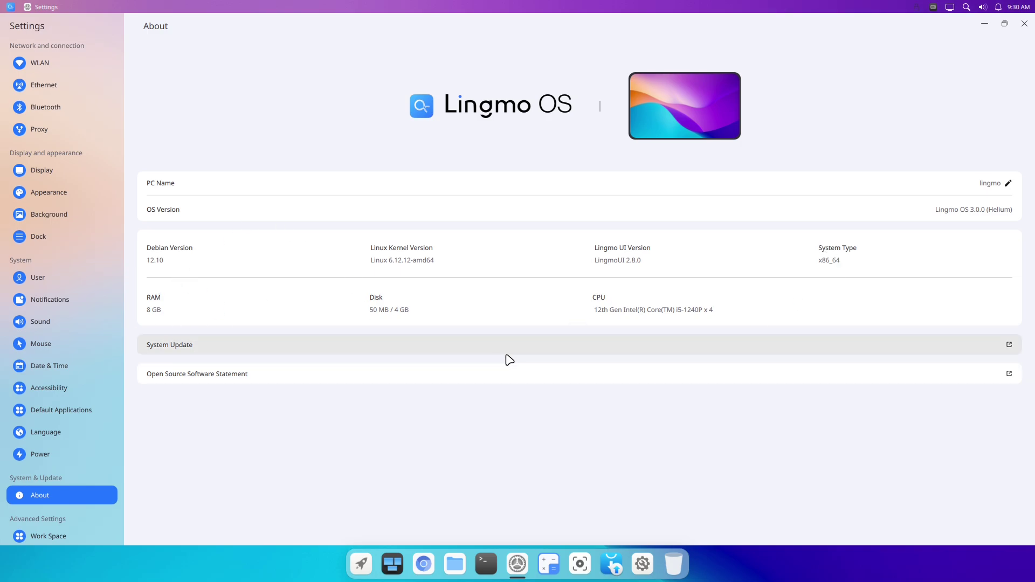
{"action": "left_click", "coordinate": [477, 351]}
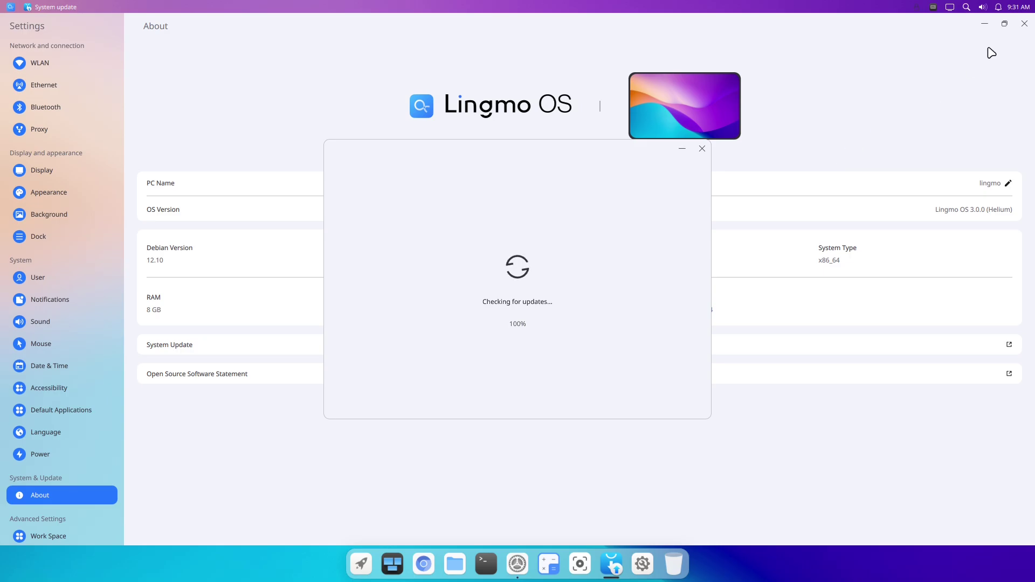
Close Settings and clear all notifications from the Notification Center
{"action": "left_click", "coordinate": [1025, 24]}
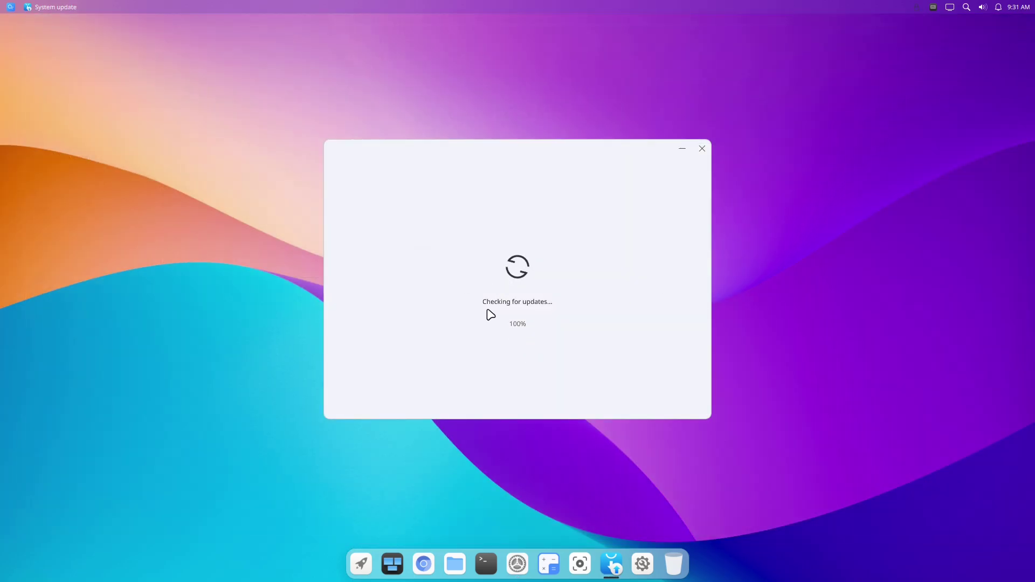
{"action": "left_click", "coordinate": [998, 6]}
{"action": "left_click", "coordinate": [1014, 33]}
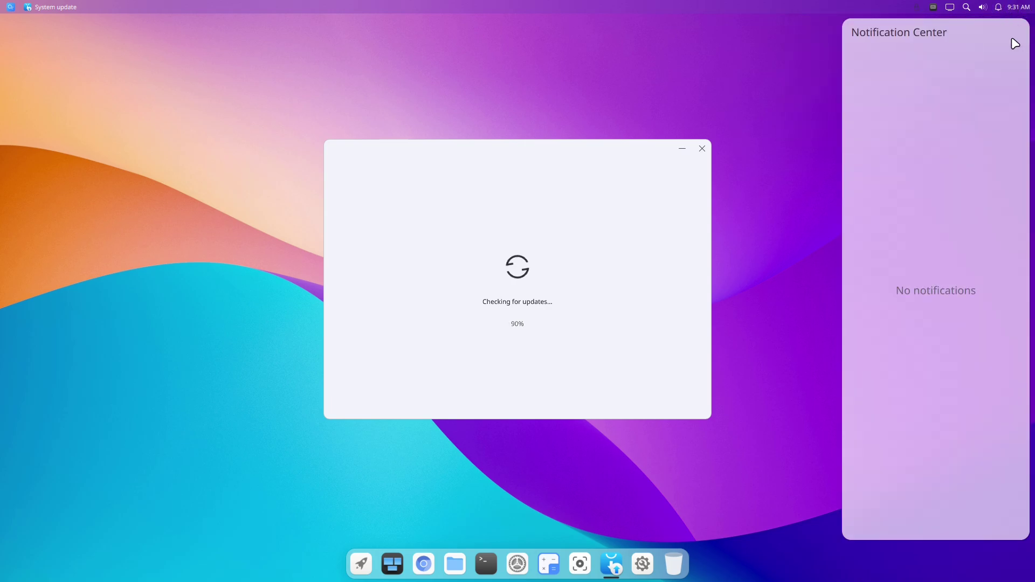
Toggle Dark Mode on and back off in Control Center, keeping the light theme
{"action": "left_click", "coordinate": [997, 7]}
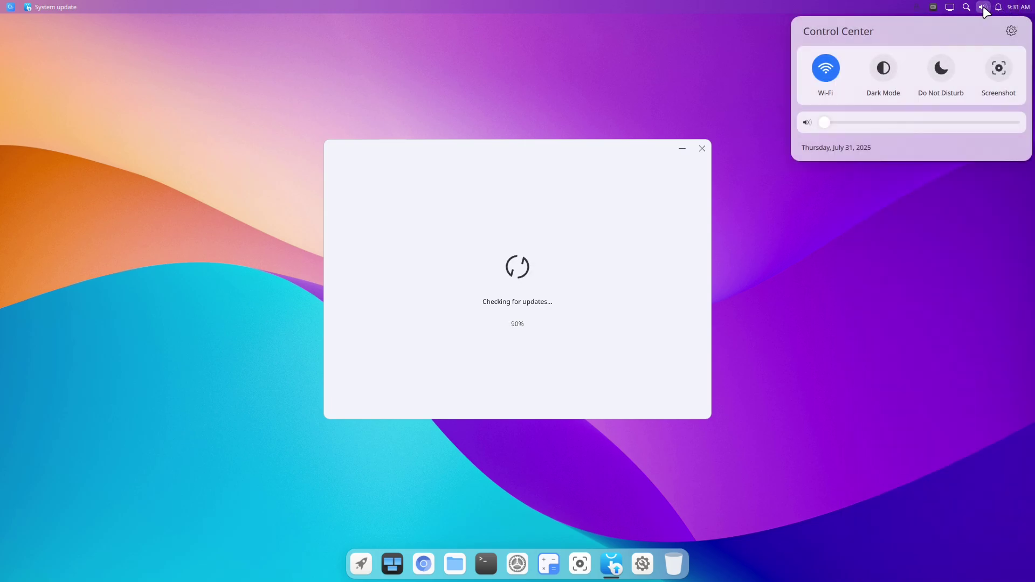
{"action": "left_click", "coordinate": [890, 65]}
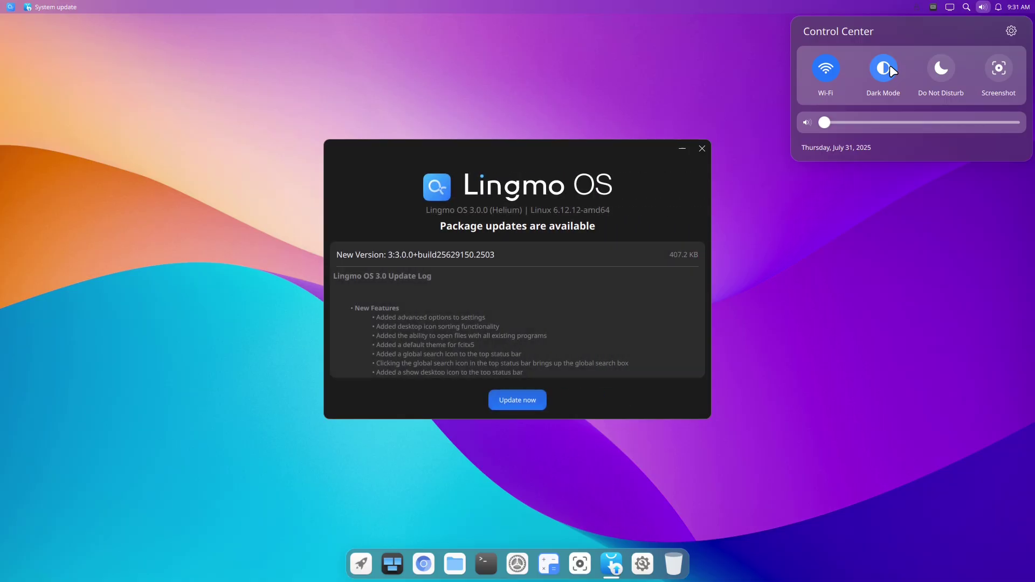
{"action": "left_click", "coordinate": [889, 65]}
{"action": "left_click", "coordinate": [997, 75]}
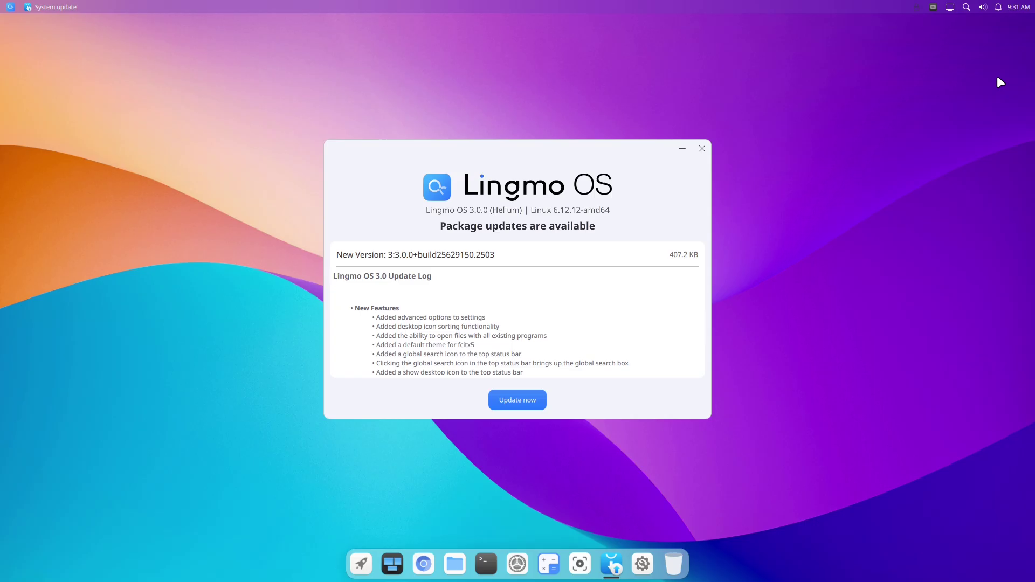
Capture a region screenshot of the update window's upper part
{"action": "key", "text": "Print"}
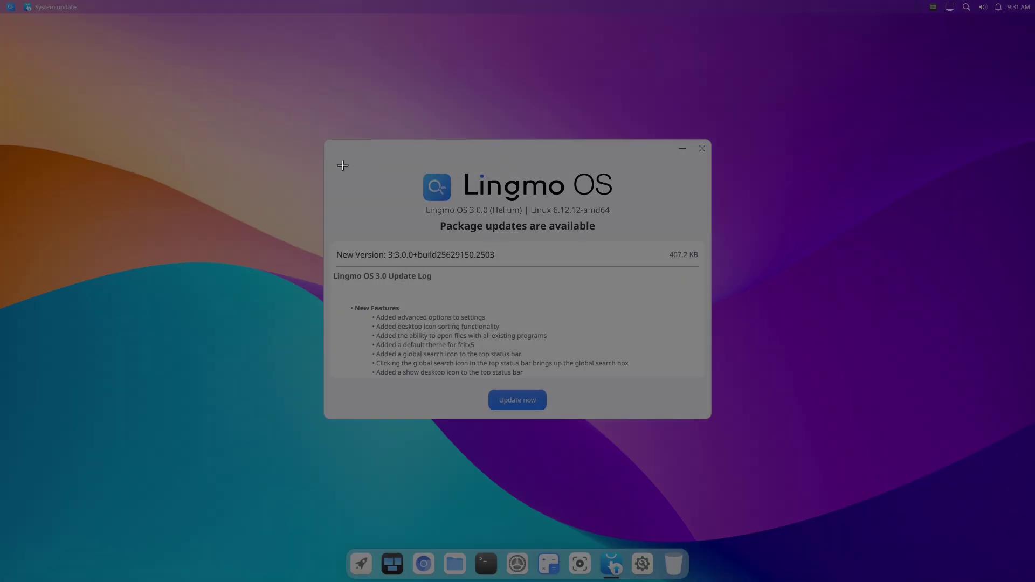
{"action": "left_click_drag", "start_coordinate": [341, 157], "coordinate": [766, 310]}
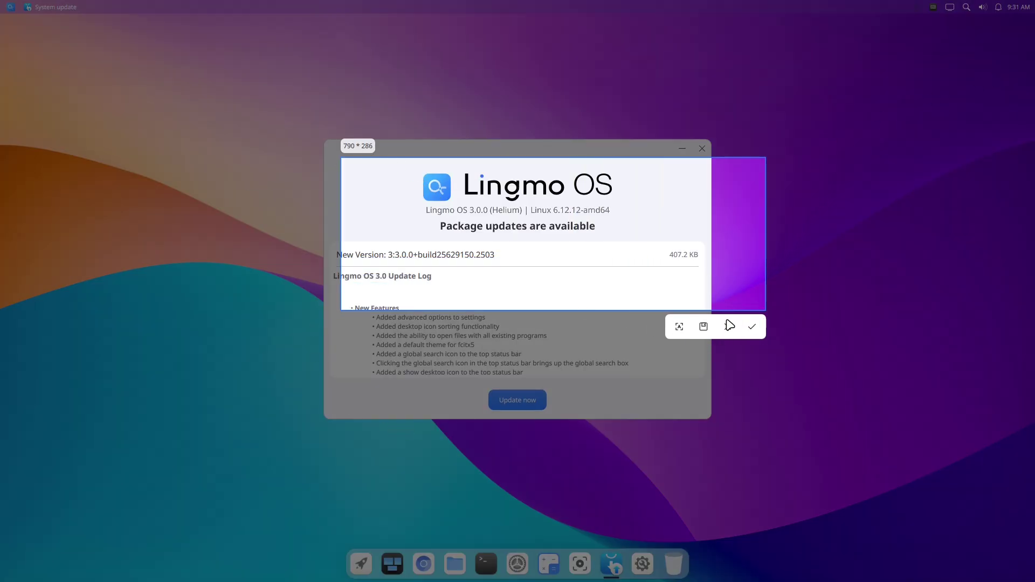
{"action": "left_click", "coordinate": [728, 324]}
Search globally for 'browse' and dismiss the results
{"action": "left_click", "coordinate": [965, 8]}
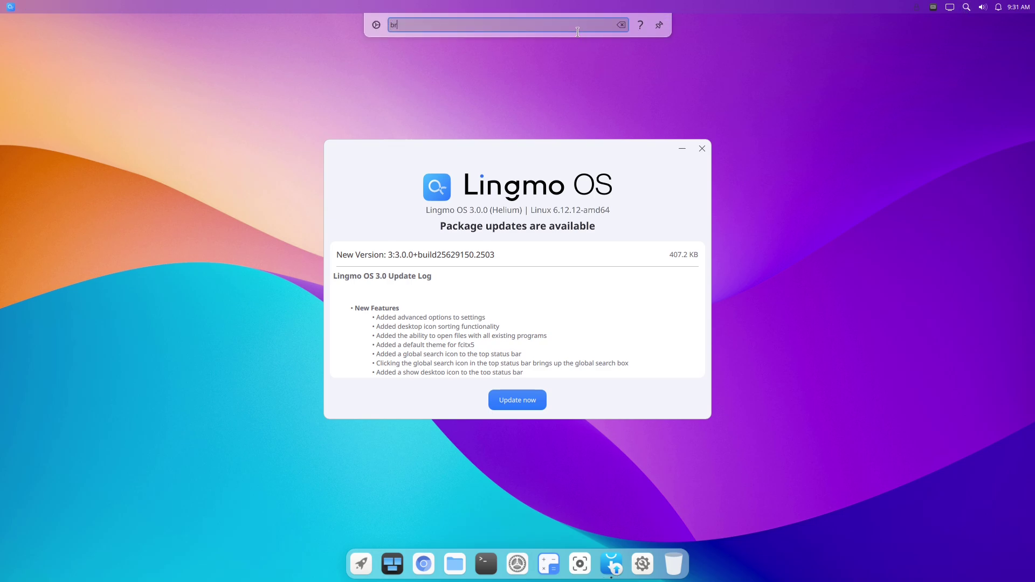
{"action": "type", "text": "browse"}
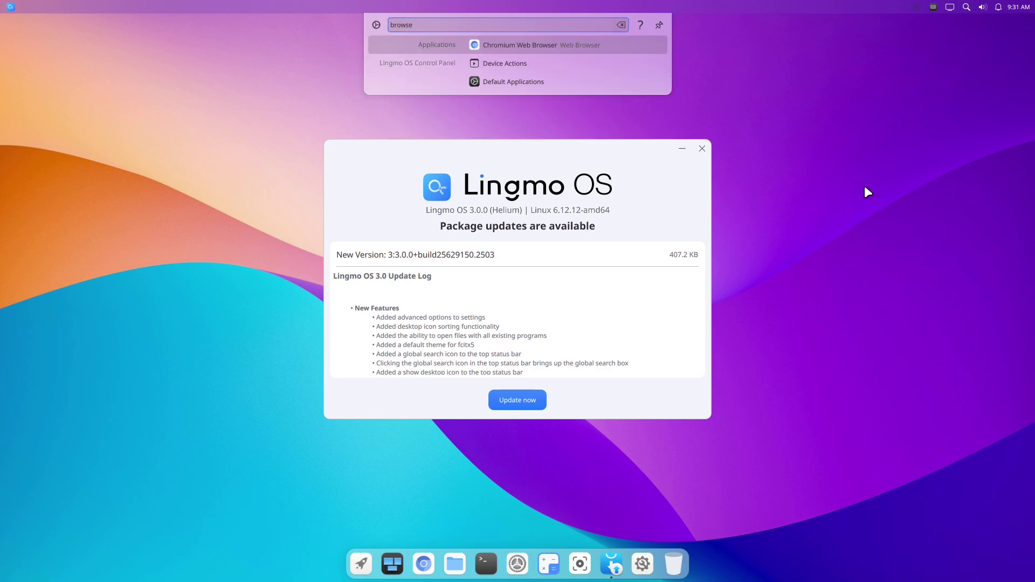
{"action": "key", "text": "Return"}
Toggle Show Desktop off and on, then scroll through the 3.0 update log
{"action": "left_click", "coordinate": [949, 10]}
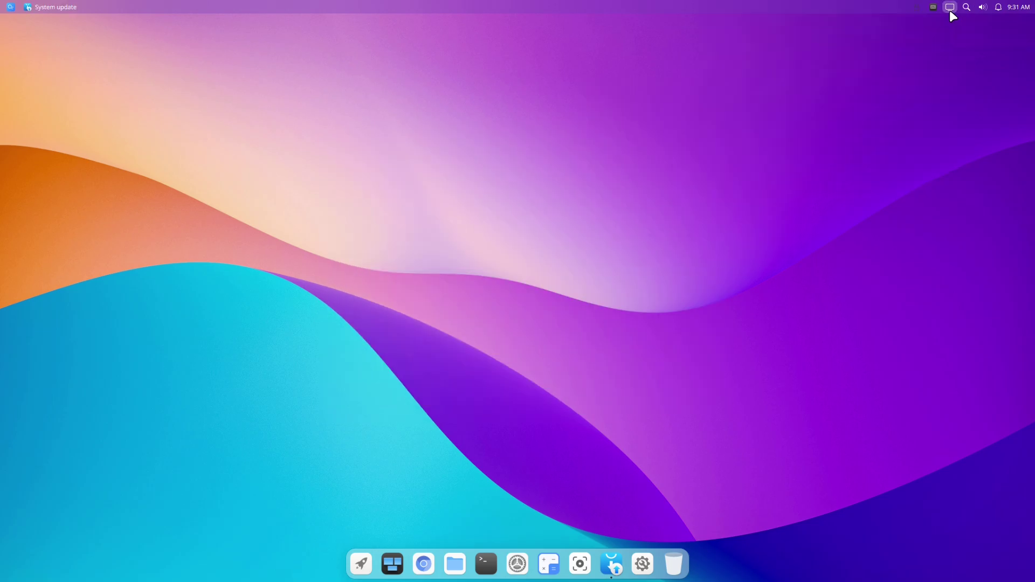
{"action": "left_click", "coordinate": [949, 10]}
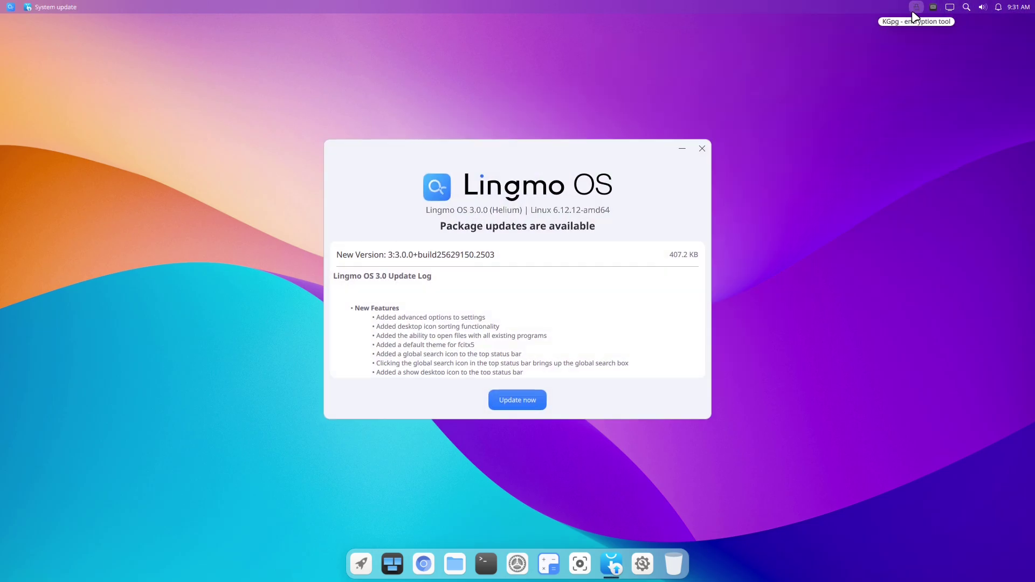
{"action": "left_click_drag", "start_coordinate": [702, 276], "coordinate": [705, 369]}
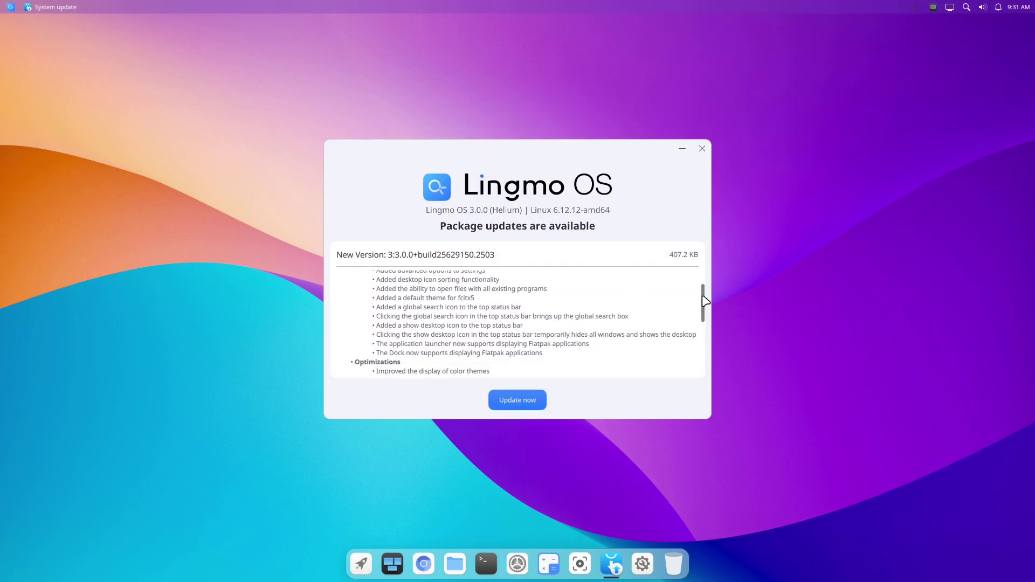
Close the update window, launch the installer, and view its About information
{"action": "left_click", "coordinate": [702, 149]}
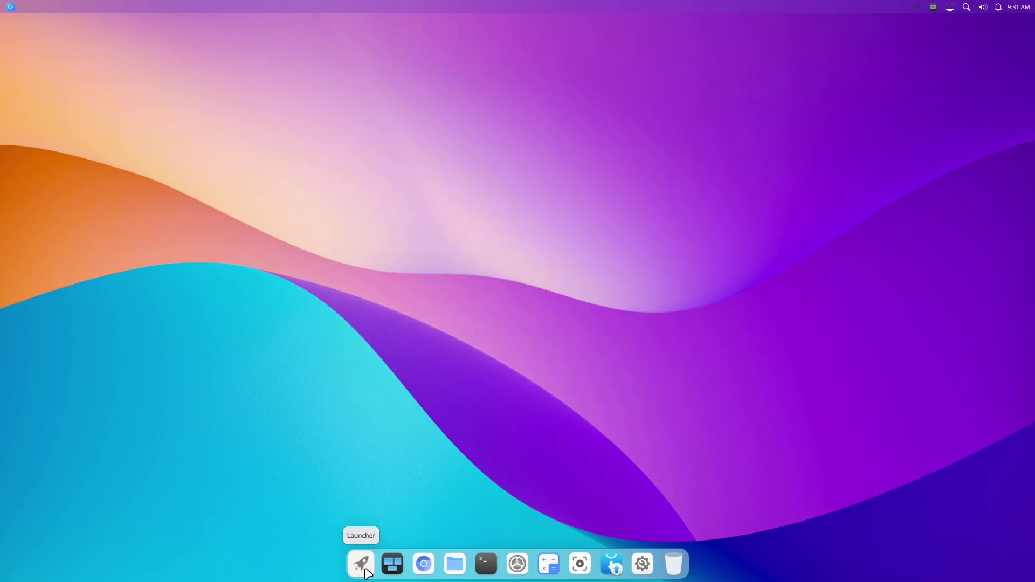
{"action": "left_click", "coordinate": [640, 566]}
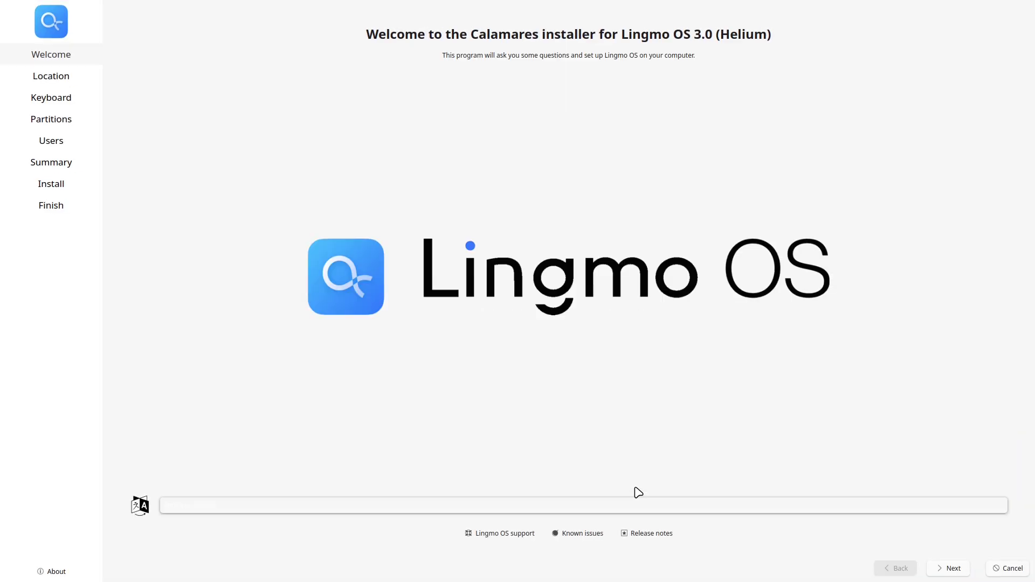
{"action": "left_click", "coordinate": [54, 571]}
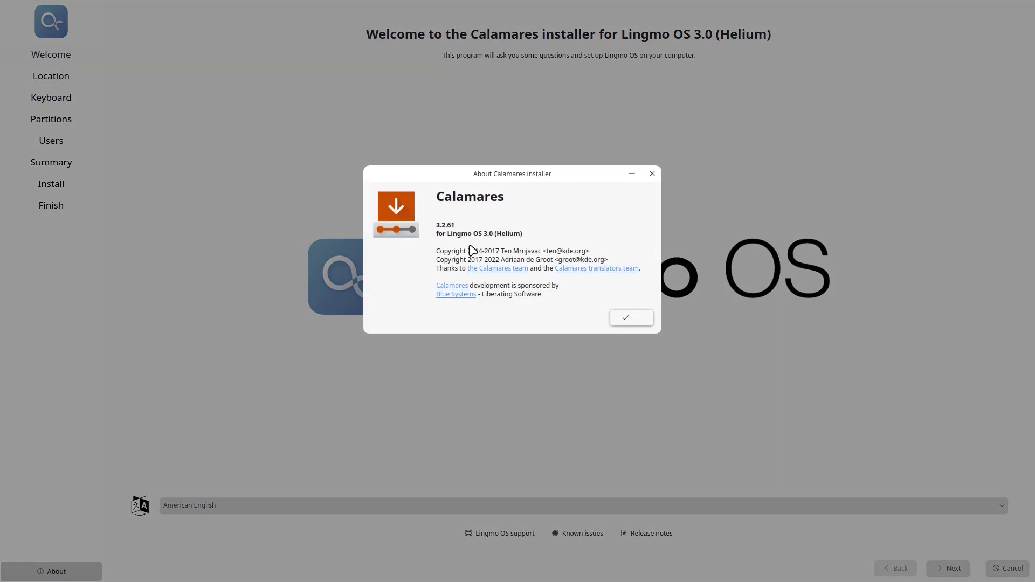
{"action": "left_click", "coordinate": [626, 318]}
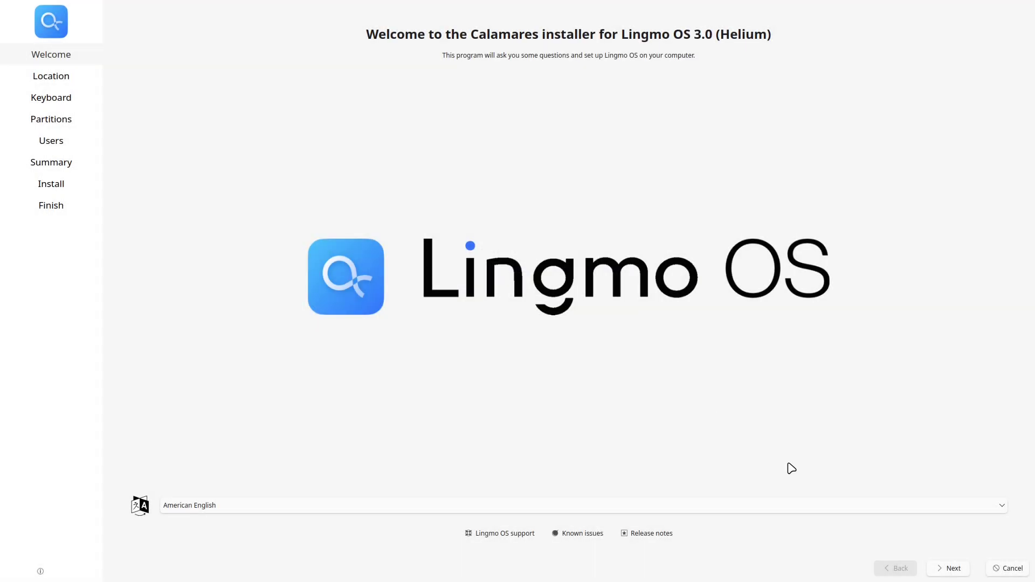
Keep American English and set the Los Angeles time zone, leaving region and locales unchanged
{"action": "left_click", "coordinate": [874, 505]}
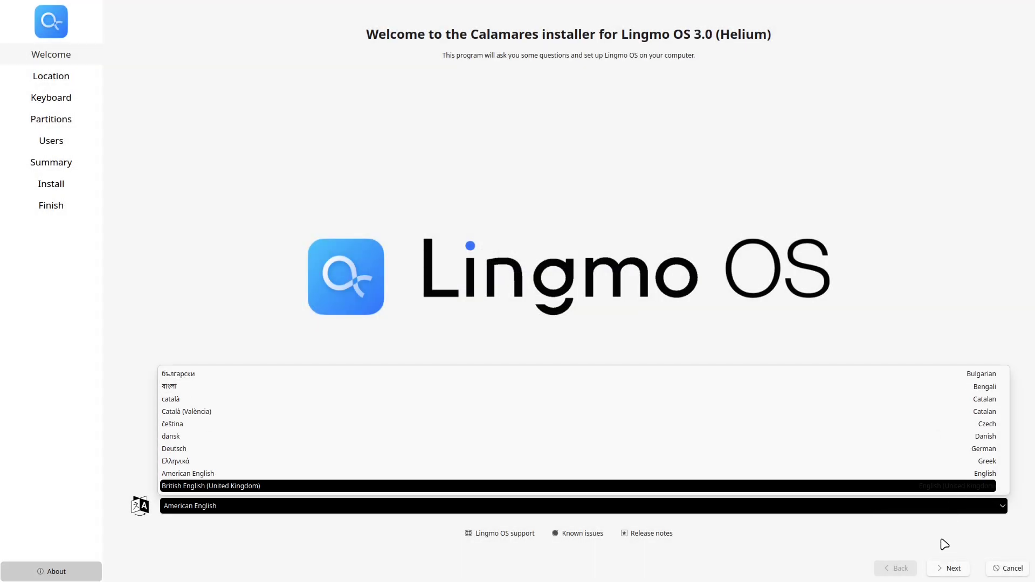
{"action": "left_click", "coordinate": [949, 566]}
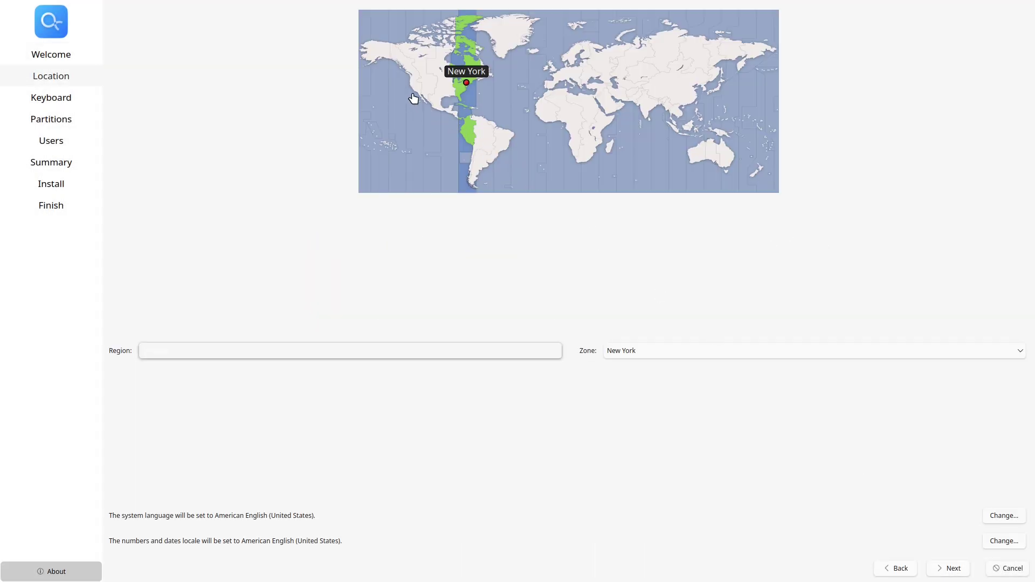
{"action": "left_click", "coordinate": [414, 99]}
{"action": "left_click", "coordinate": [460, 351]}
{"action": "left_click", "coordinate": [539, 318]}
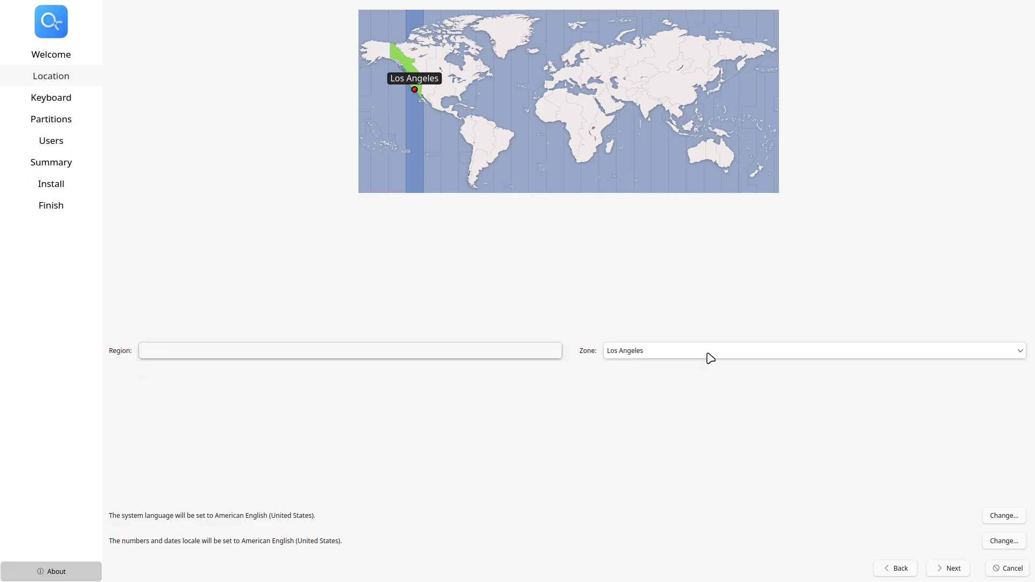
{"action": "left_click", "coordinate": [991, 515]}
{"action": "left_click", "coordinate": [539, 349]}
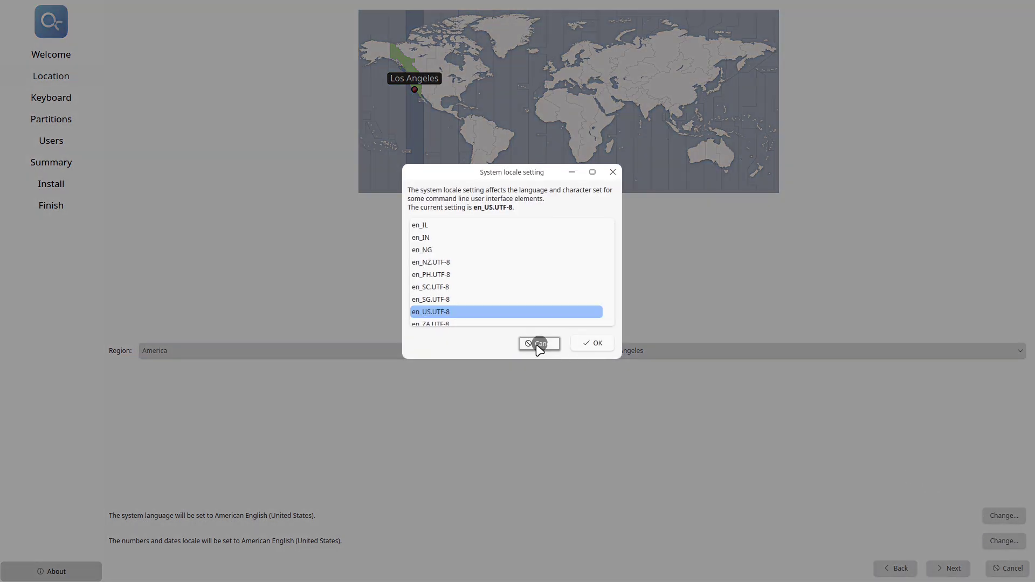
{"action": "left_click", "coordinate": [1003, 540]}
{"action": "left_click", "coordinate": [539, 345]}
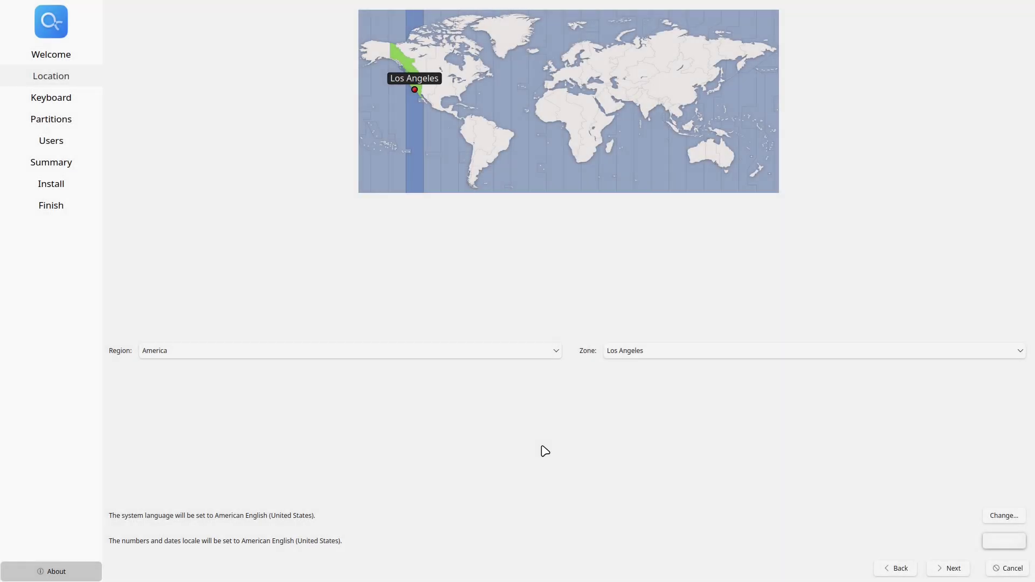
{"action": "left_click", "coordinate": [962, 570]}
Browse keyboard models, choose erase-disk partitioning, view boot loader choices, then request cancel
{"action": "left_click", "coordinate": [514, 139]}
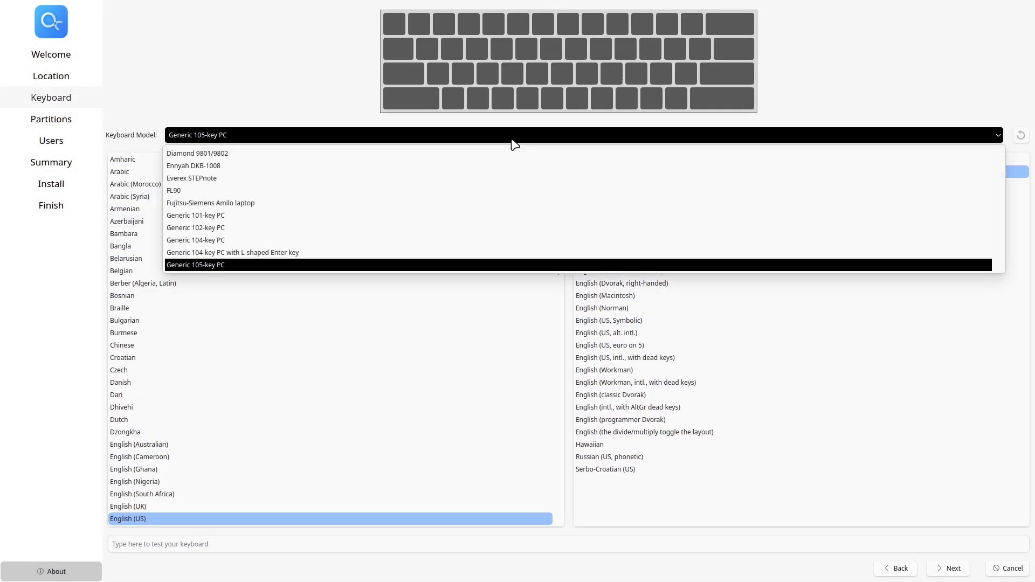
{"action": "left_click", "coordinate": [187, 69]}
{"action": "left_click", "coordinate": [944, 569]}
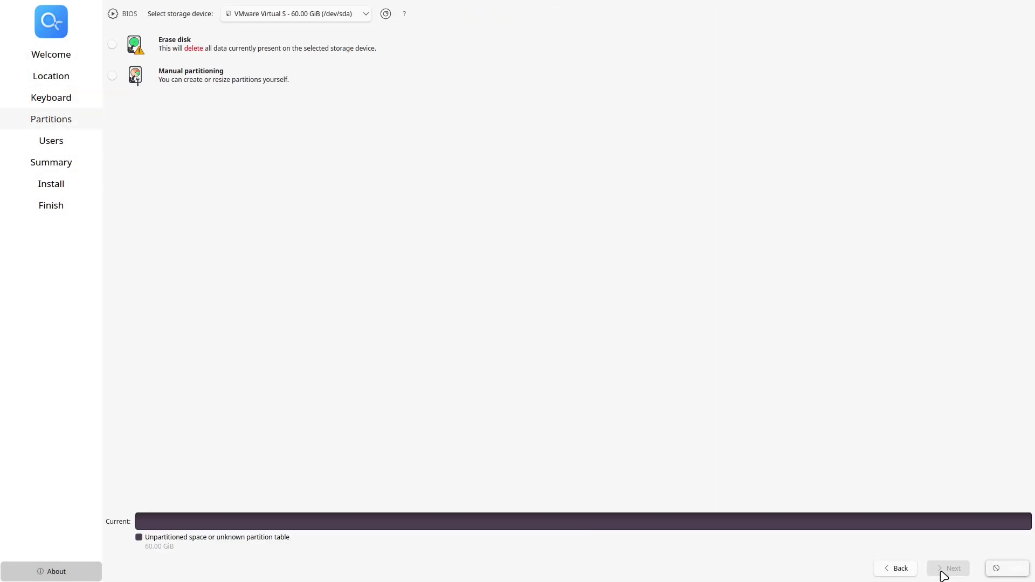
{"action": "left_click", "coordinate": [112, 44]}
{"action": "left_click", "coordinate": [296, 548]}
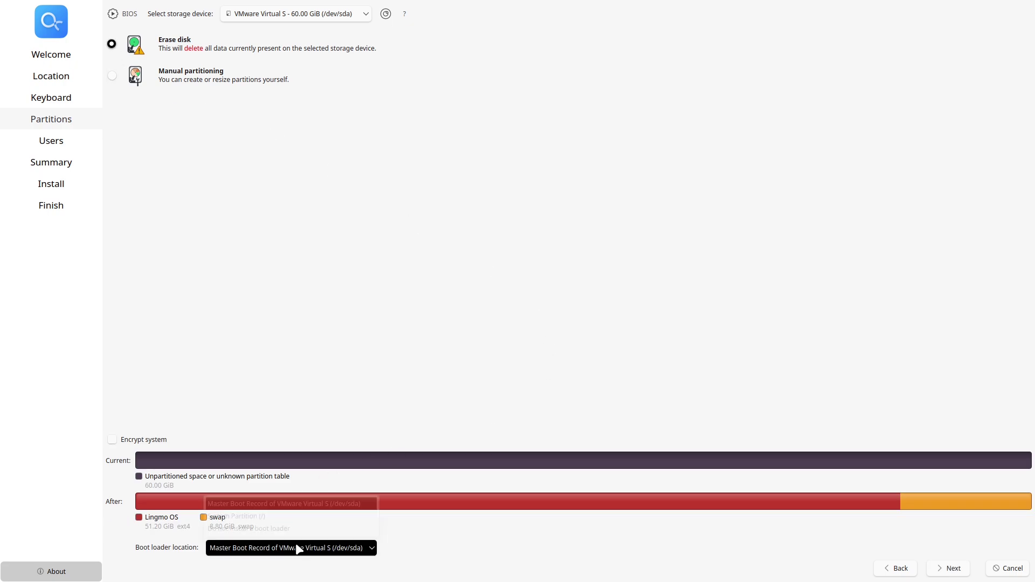
{"action": "left_click", "coordinate": [353, 354]}
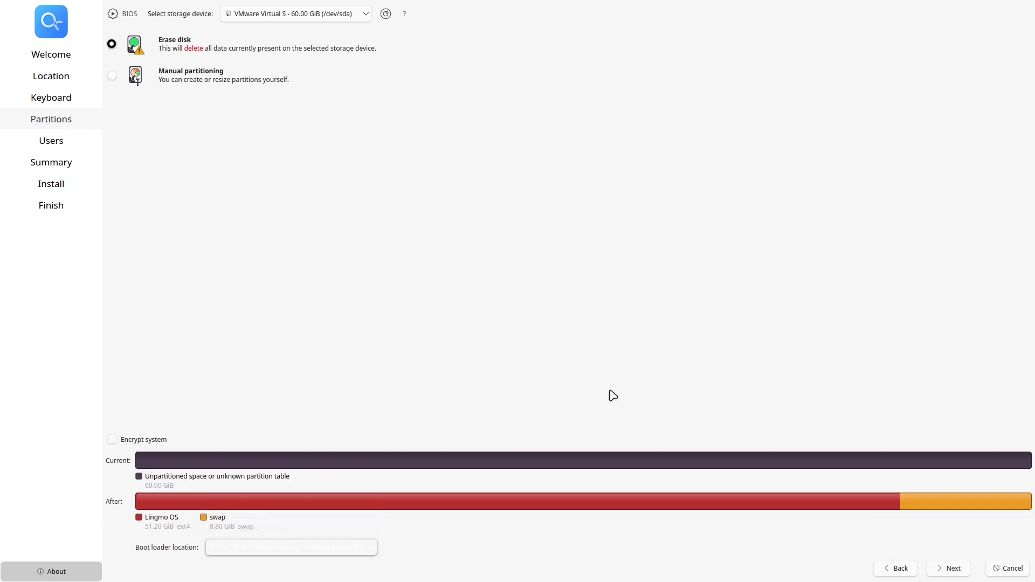
{"action": "left_click", "coordinate": [1006, 567]}
Confirm quitting the installer, then view and close the desktop properties
{"action": "left_click", "coordinate": [585, 287]}
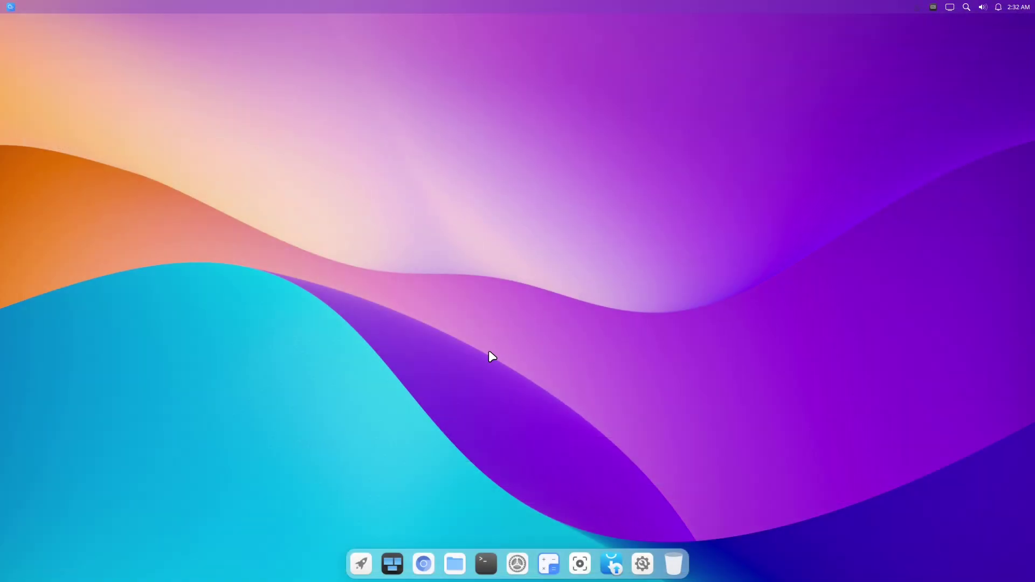
{"action": "right_click", "coordinate": [379, 188]}
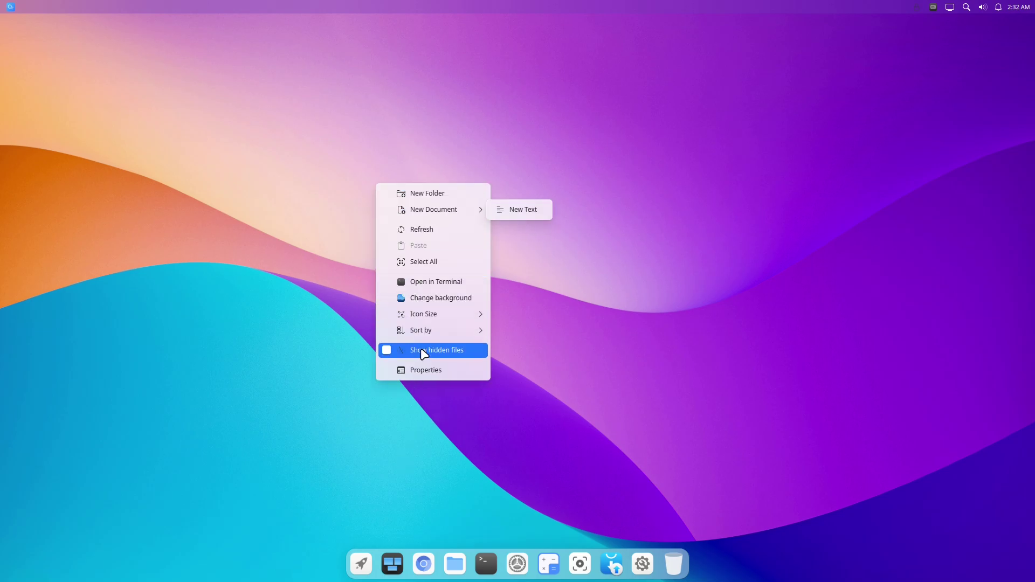
{"action": "left_click", "coordinate": [423, 370]}
{"action": "left_click", "coordinate": [469, 386]}
Set the pink and purple abstract wallpaper via Change background
{"action": "right_click", "coordinate": [344, 182]}
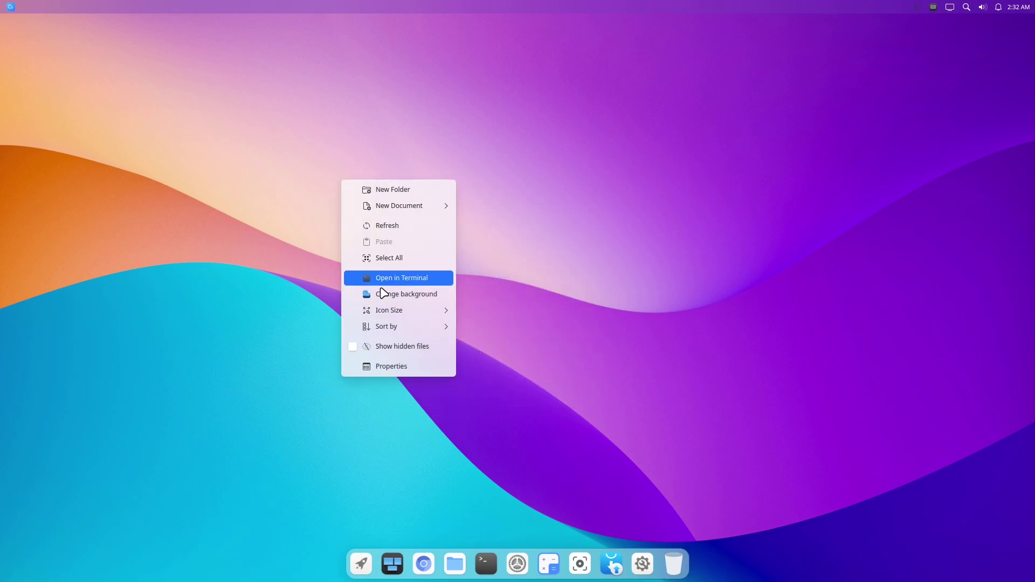
{"action": "left_click", "coordinate": [377, 294]}
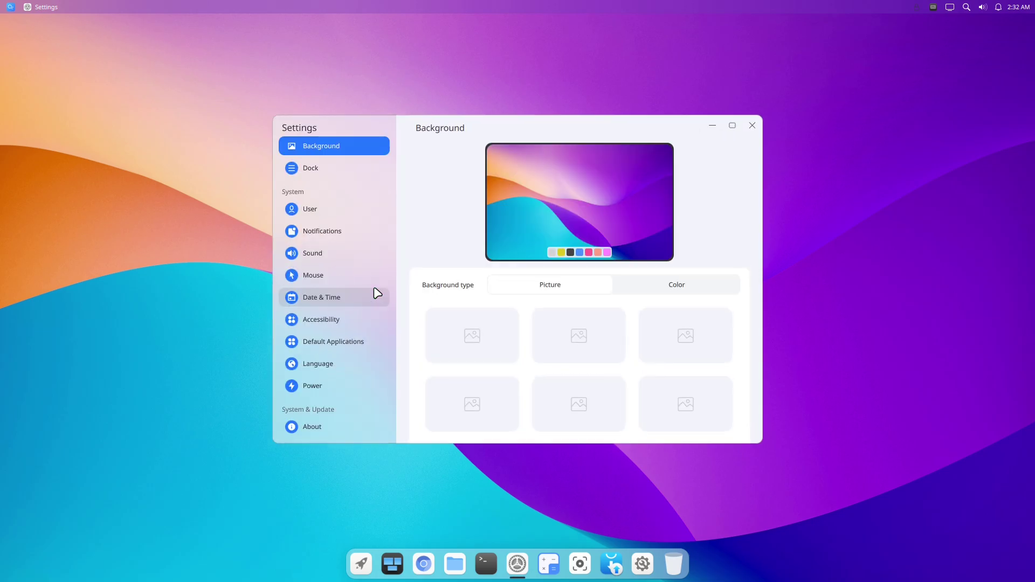
{"action": "left_click", "coordinate": [731, 126]}
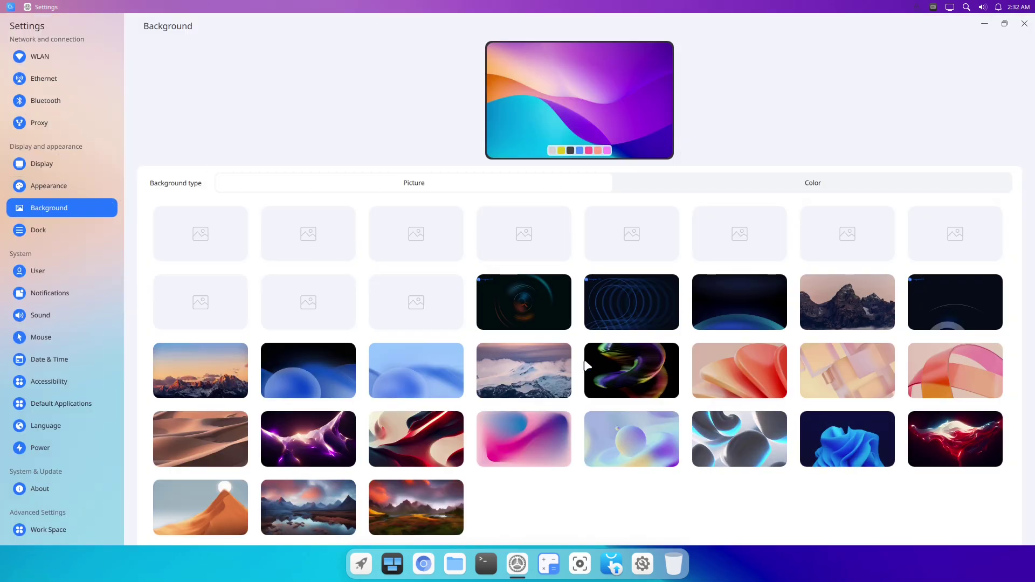
{"action": "left_click", "coordinate": [295, 297]}
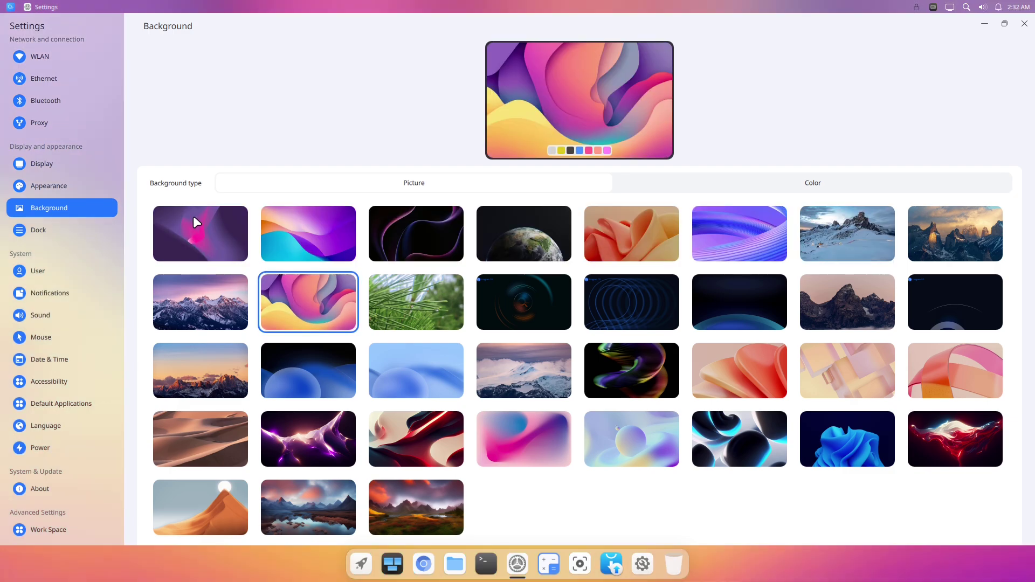
Browse the Ethernet, WLAN, Bluetooth, Proxy and Display pages and their refresh rate choices
{"action": "left_click", "coordinate": [76, 85]}
{"action": "left_click", "coordinate": [71, 58]}
{"action": "left_click", "coordinate": [72, 106]}
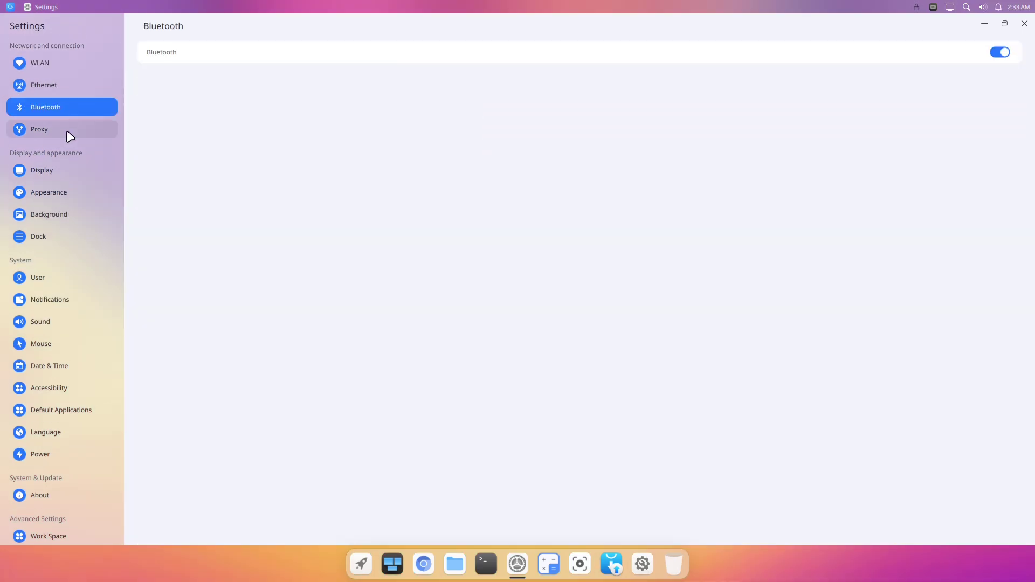
{"action": "left_click", "coordinate": [68, 132]}
{"action": "left_click", "coordinate": [68, 170]}
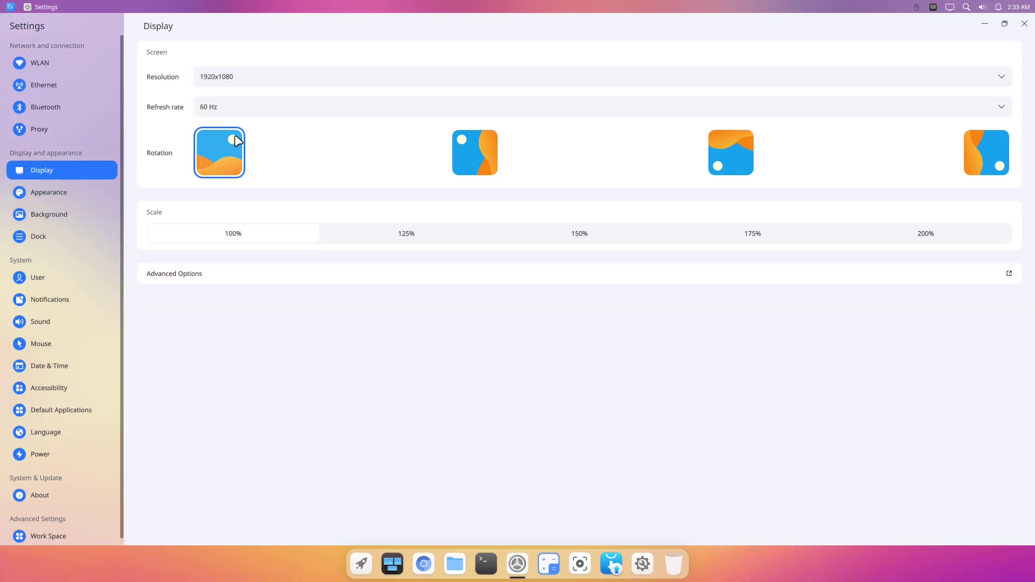
{"action": "left_click", "coordinate": [250, 106]}
Make the system accent colour green on the Appearance page
{"action": "left_click", "coordinate": [232, 114]}
{"action": "left_click", "coordinate": [65, 194]}
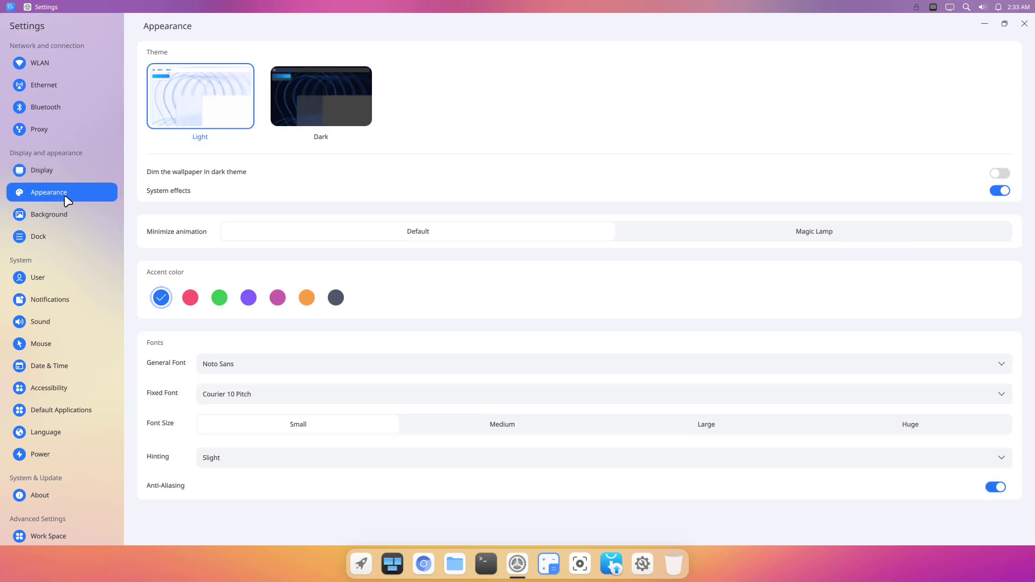
{"action": "left_click", "coordinate": [219, 297]}
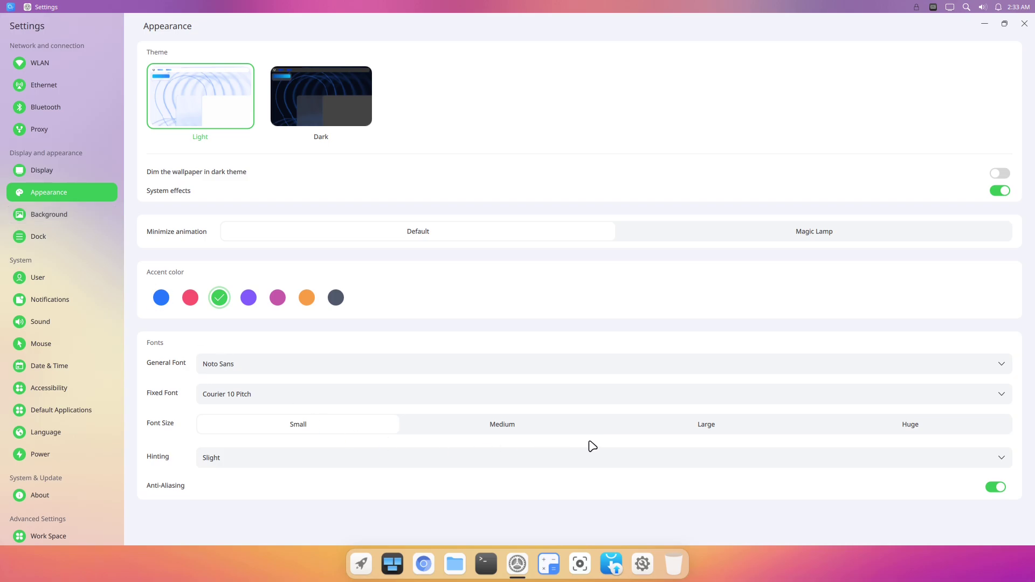
Try full-width, left-edge and huge dock options, returning to centred, bottom, medium size
{"action": "left_click", "coordinate": [84, 216]}
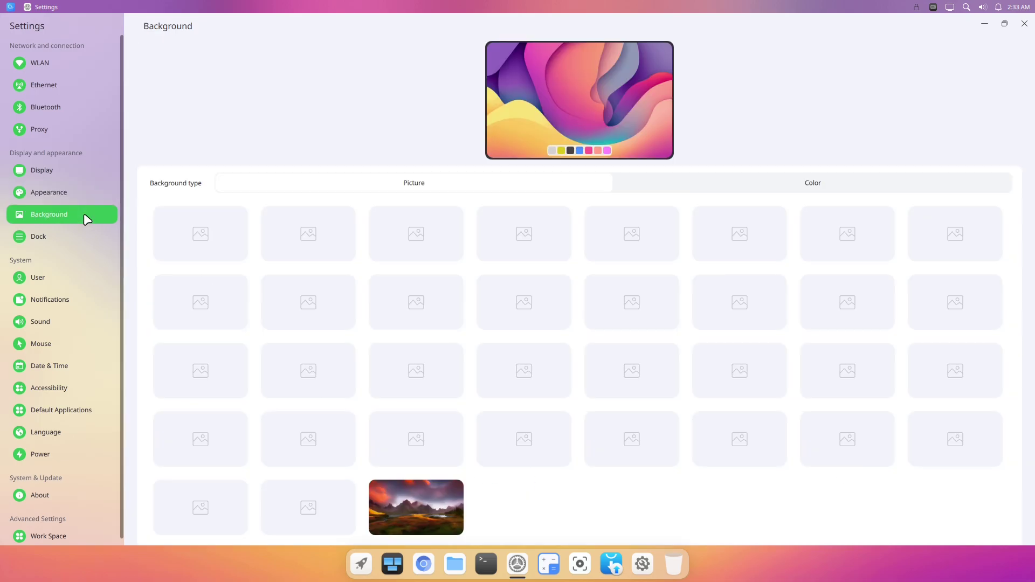
{"action": "left_click", "coordinate": [79, 237]}
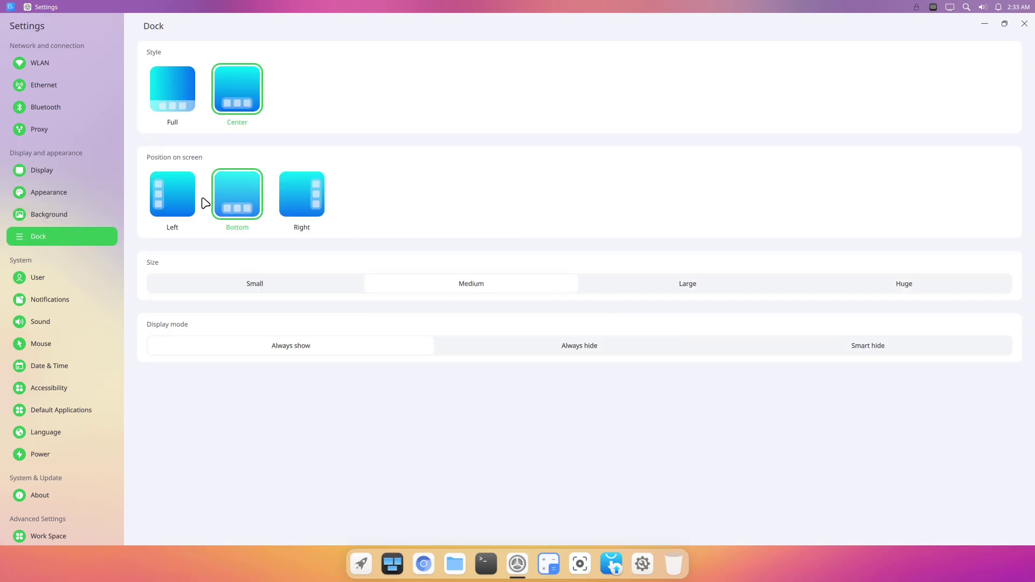
{"action": "left_click", "coordinate": [177, 109]}
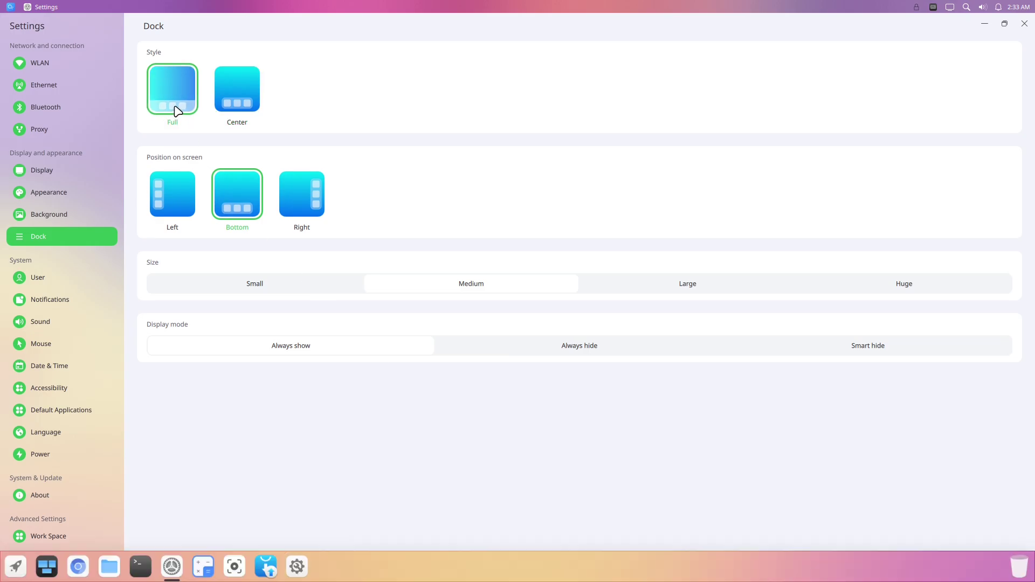
{"action": "left_click", "coordinate": [237, 108]}
{"action": "left_click", "coordinate": [193, 201]}
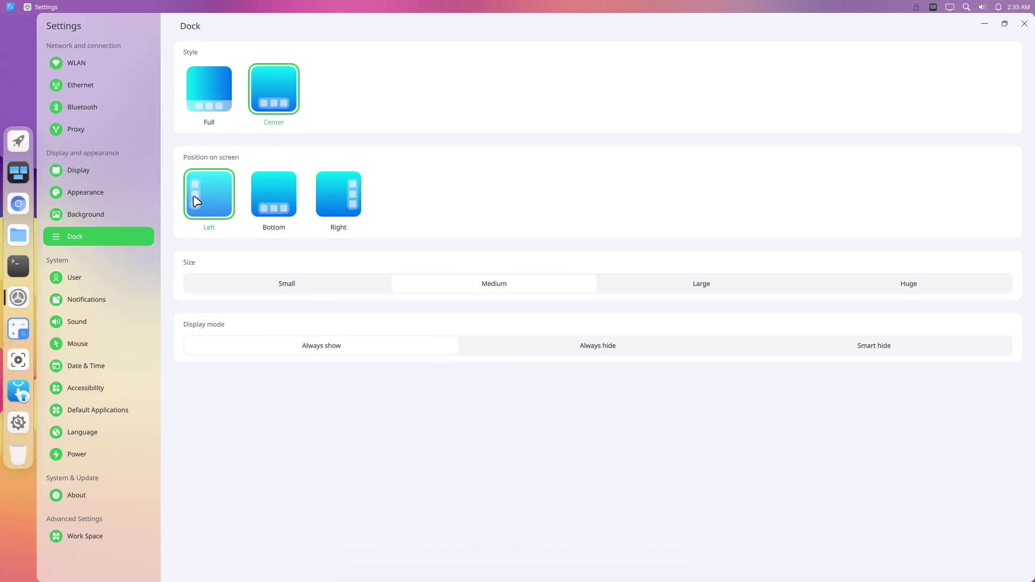
{"action": "left_click", "coordinate": [284, 209]}
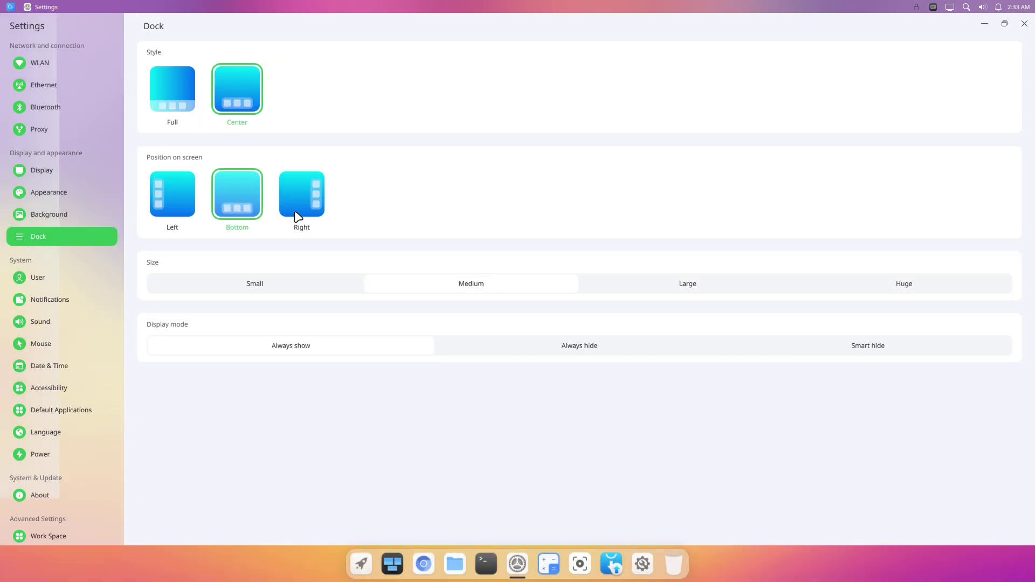
{"action": "left_click", "coordinate": [887, 287]}
{"action": "left_click", "coordinate": [759, 290]}
{"action": "left_click", "coordinate": [537, 286]}
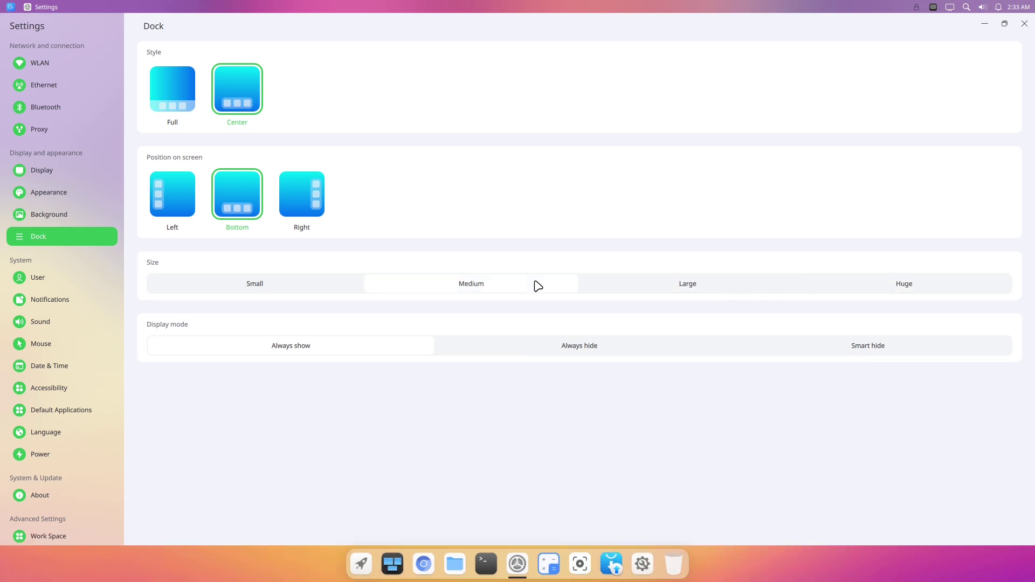
Browse the User, Notifications, Sound, Mouse and Date & Time settings pages
{"action": "left_click", "coordinate": [86, 277]}
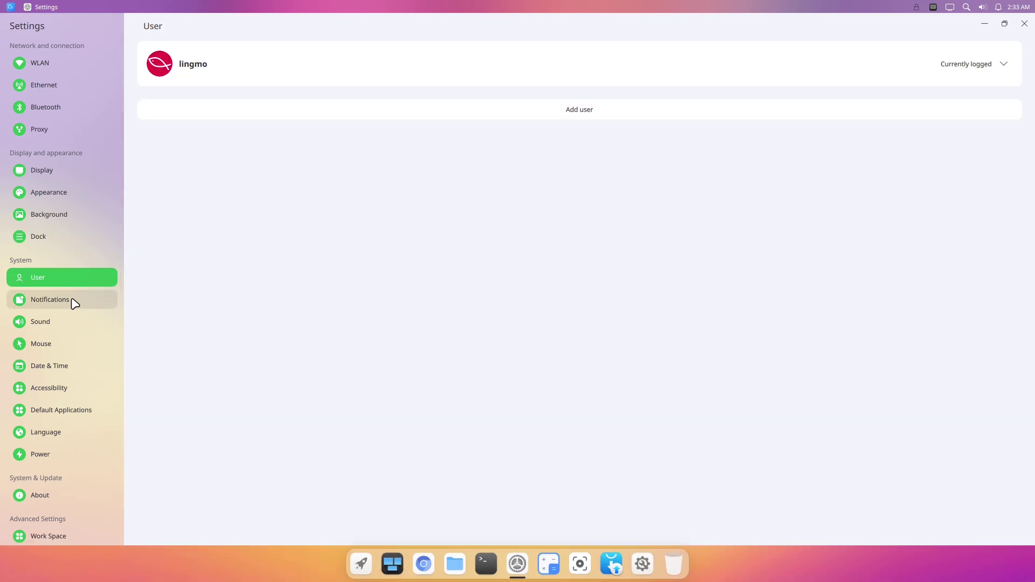
{"action": "left_click", "coordinate": [75, 303]}
{"action": "left_click", "coordinate": [89, 322]}
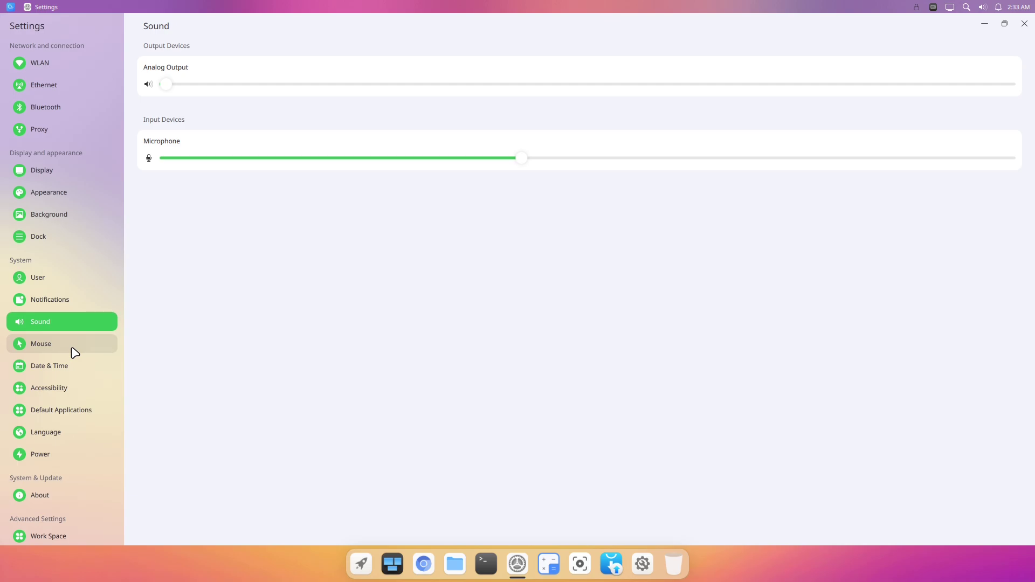
{"action": "left_click", "coordinate": [72, 346]}
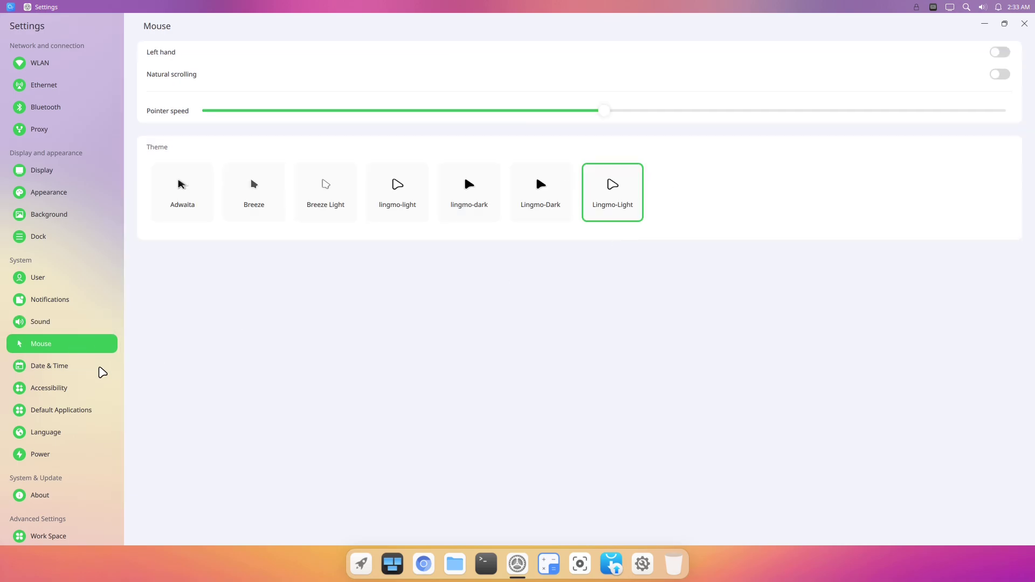
{"action": "left_click", "coordinate": [100, 369]}
Browse Accessibility, Default Applications and Language, set power mode to Performance, then view About and Work Space
{"action": "left_click", "coordinate": [88, 390]}
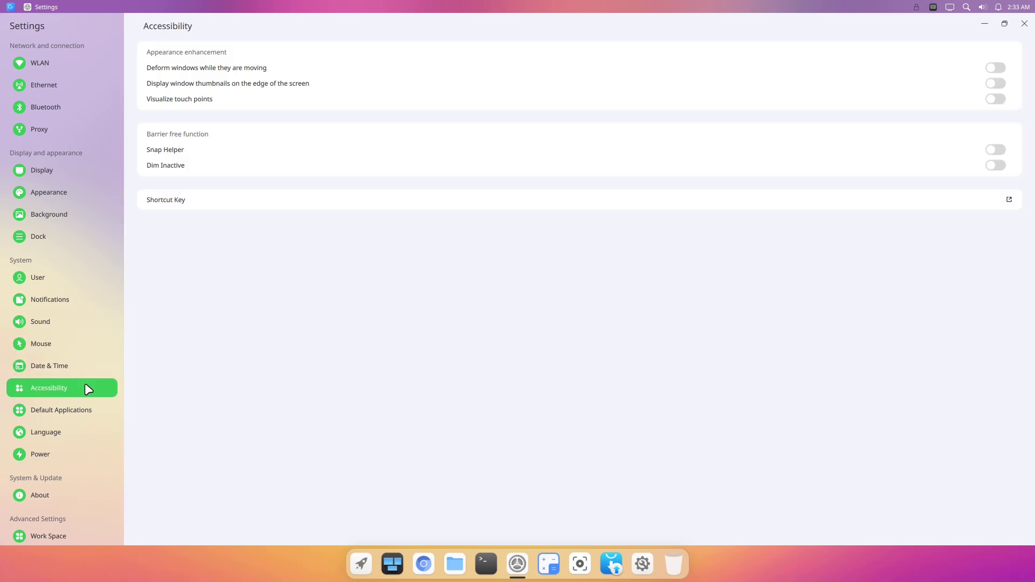
{"action": "left_click", "coordinate": [89, 412]}
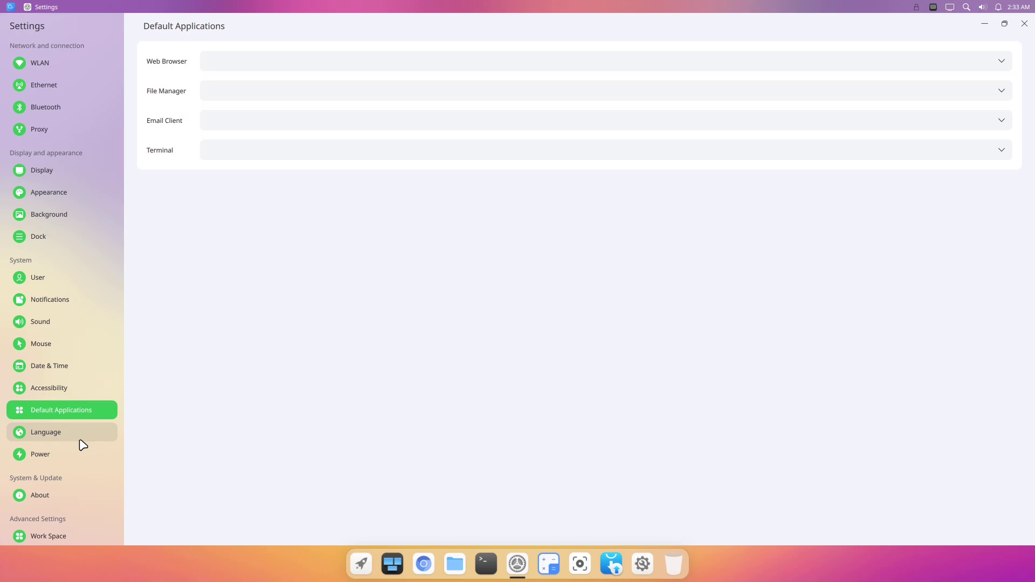
{"action": "left_click", "coordinate": [81, 439]}
{"action": "left_click", "coordinate": [85, 453]}
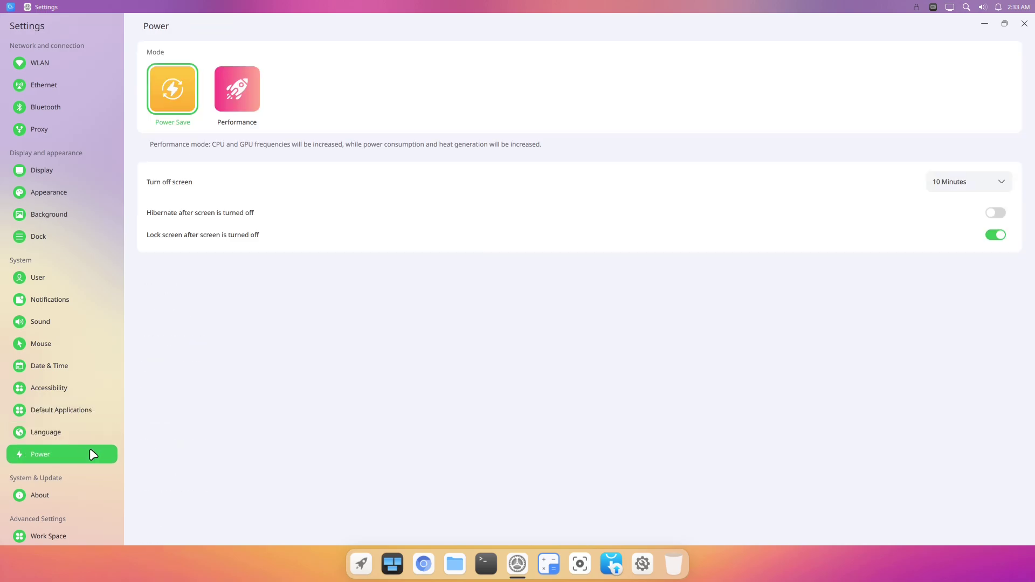
{"action": "left_click", "coordinate": [244, 99]}
{"action": "left_click", "coordinate": [100, 496]}
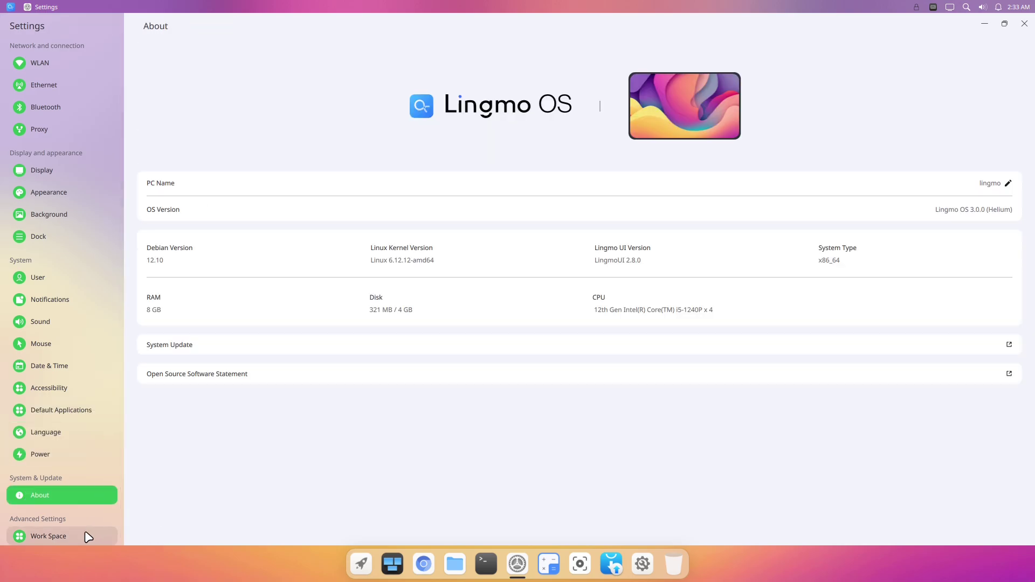
{"action": "left_click", "coordinate": [88, 536]}
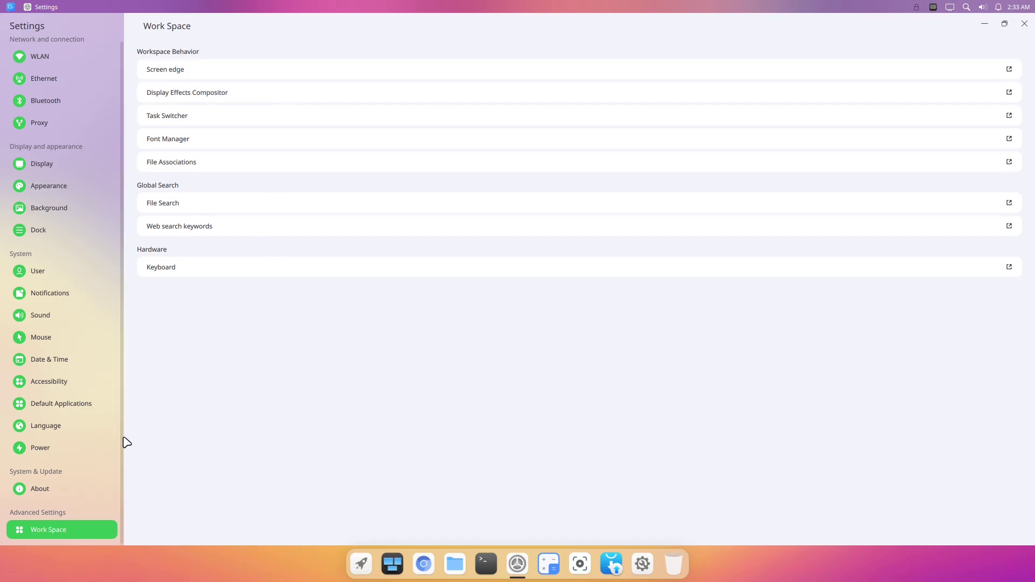
Close Settings, launch a full-screen Terminal, and open its settings
{"action": "left_click", "coordinate": [1024, 24]}
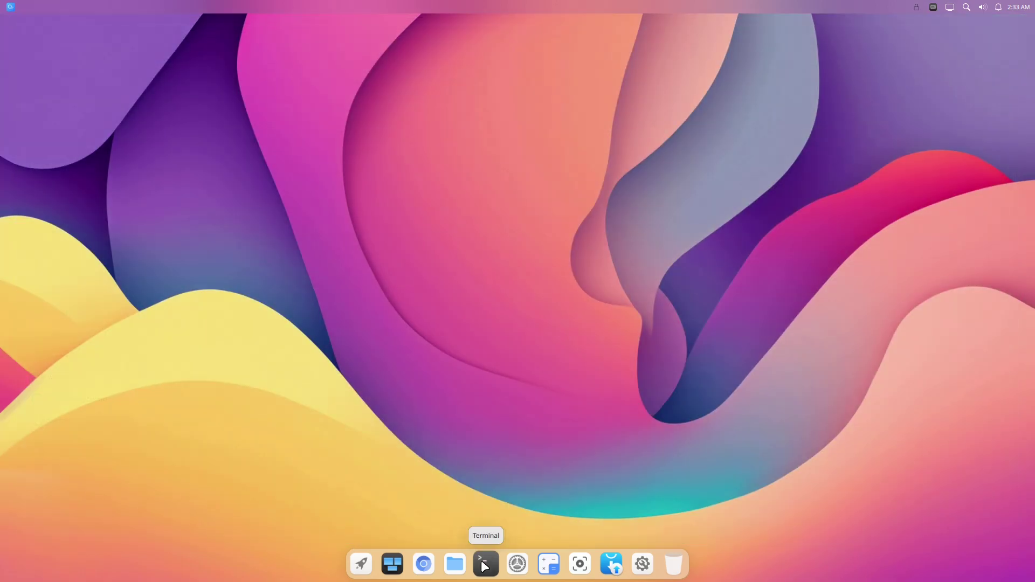
{"action": "left_click", "coordinate": [484, 565]}
{"action": "left_click", "coordinate": [688, 155]}
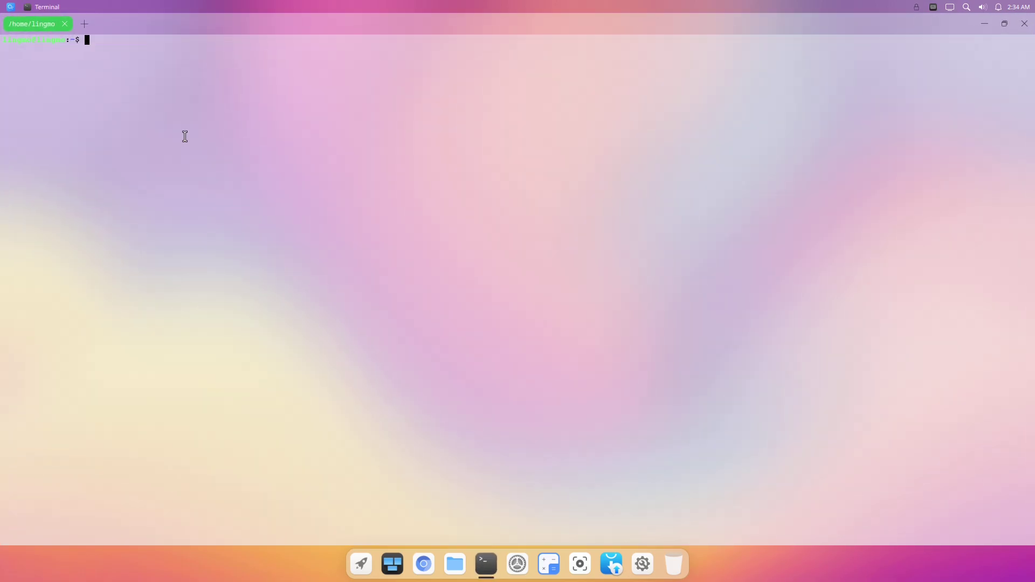
{"action": "right_click", "coordinate": [185, 136]}
{"action": "left_click", "coordinate": [217, 279]}
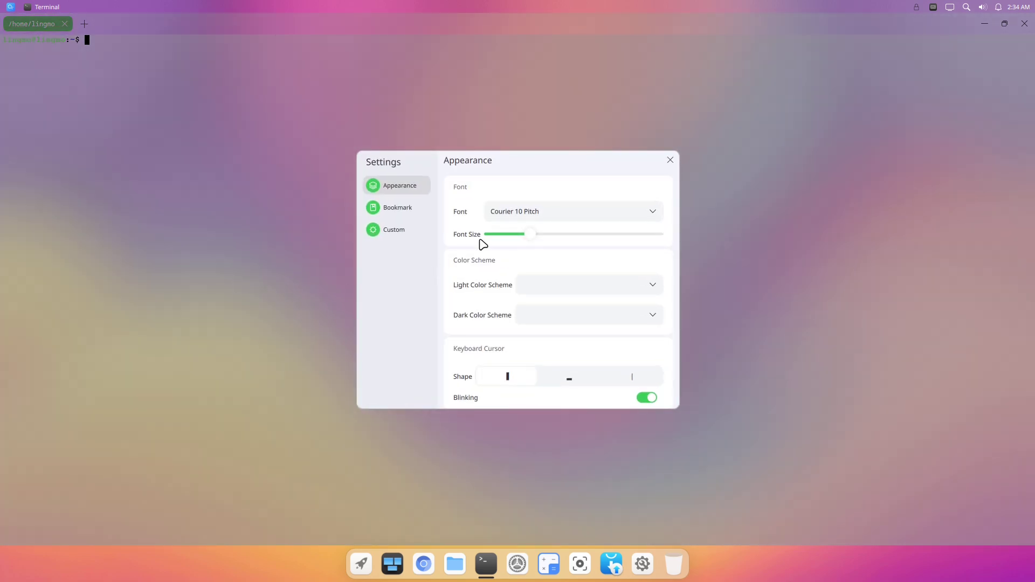
Enlarge the terminal font size and try transparency and blur, leaving transparency at minimum
{"action": "left_click_drag", "start_coordinate": [480, 240], "coordinate": [600, 244]}
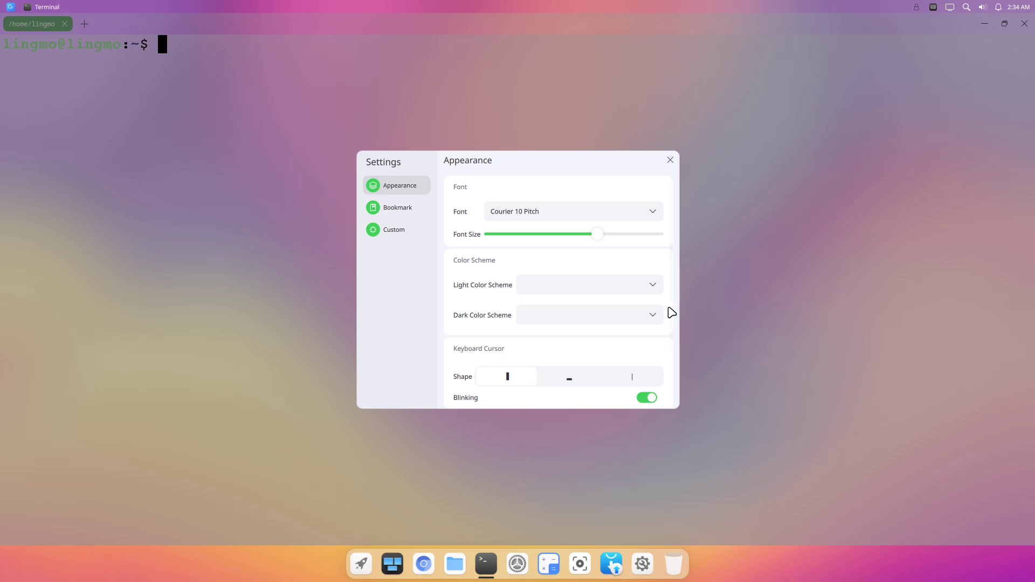
{"action": "left_click_drag", "start_coordinate": [672, 307], "coordinate": [672, 397]}
{"action": "mouse_move", "coordinate": [557, 375]}
{"action": "left_mouse_down"}
{"action": "mouse_move", "coordinate": [435, 374]}
{"action": "mouse_move", "coordinate": [839, 375]}
{"action": "left_mouse_up"}
{"action": "left_click_drag", "start_coordinate": [644, 376], "coordinate": [324, 373]}
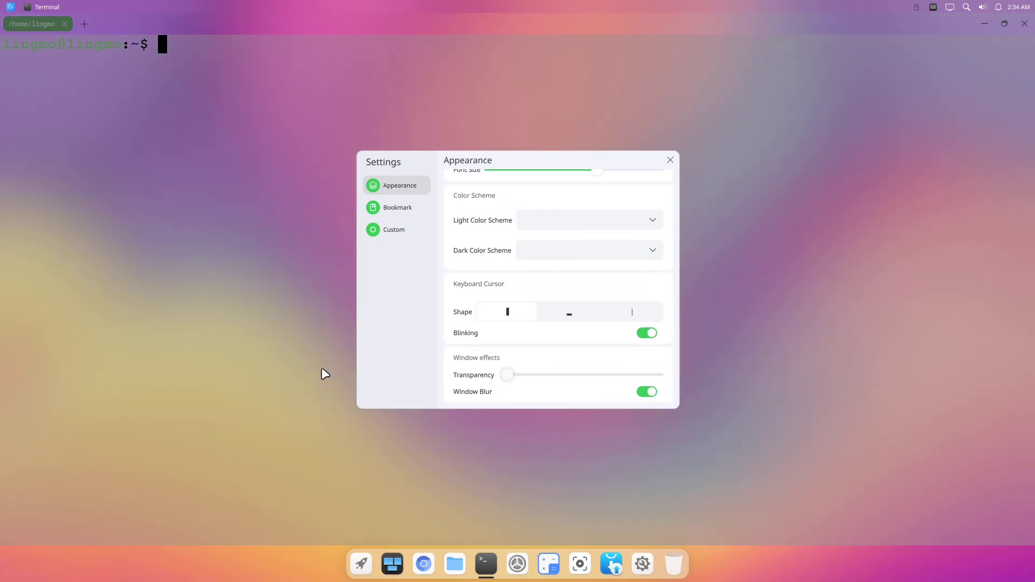
{"action": "left_click", "coordinate": [647, 391]}
Set both light and dark colour schemes to BlackOnWhite and close the terminal settings
{"action": "left_click", "coordinate": [409, 208]}
{"action": "left_click", "coordinate": [401, 226]}
{"action": "left_click", "coordinate": [397, 188]}
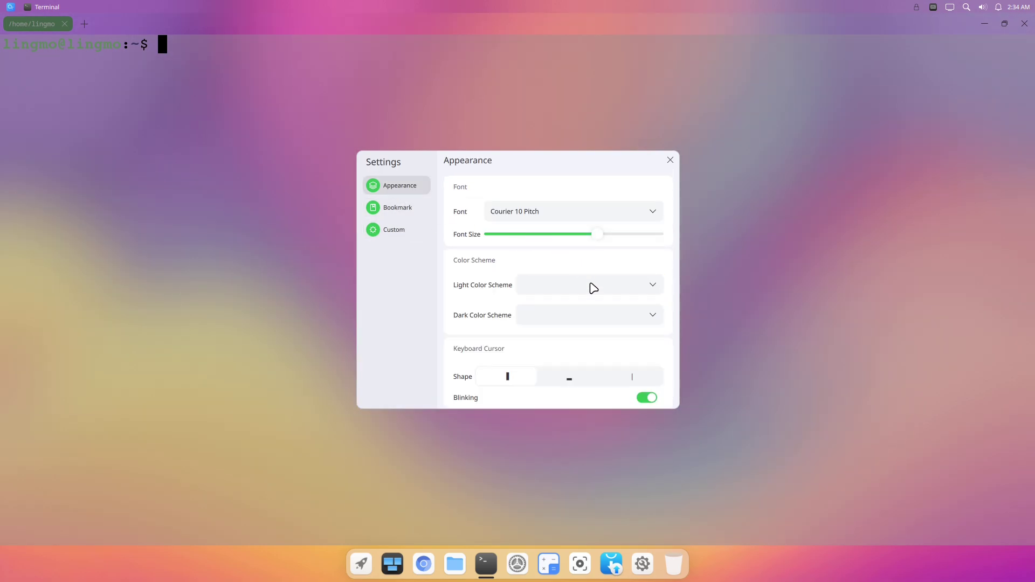
{"action": "left_click", "coordinate": [593, 288]}
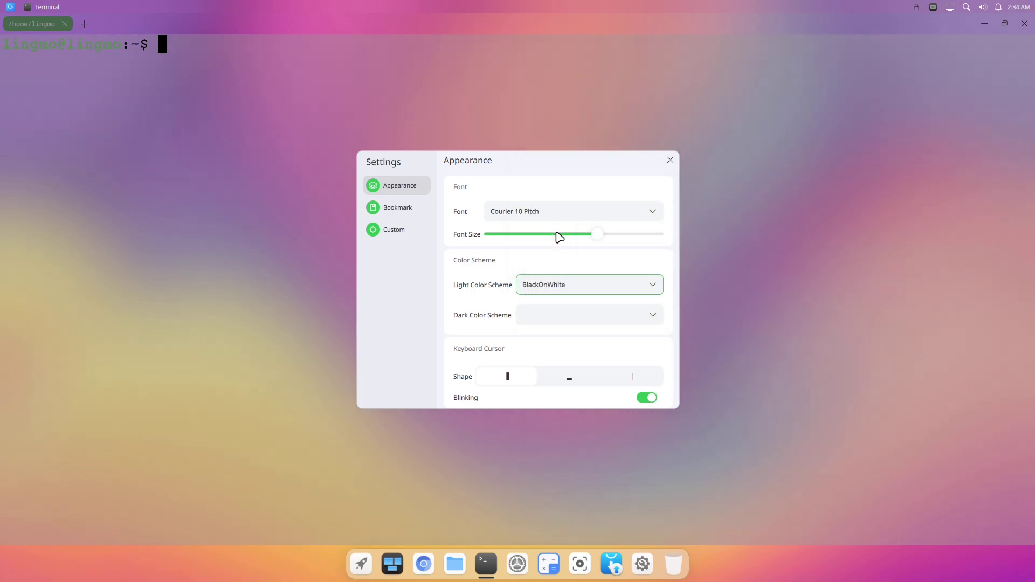
{"action": "left_click", "coordinate": [573, 317]}
{"action": "left_click", "coordinate": [563, 243]}
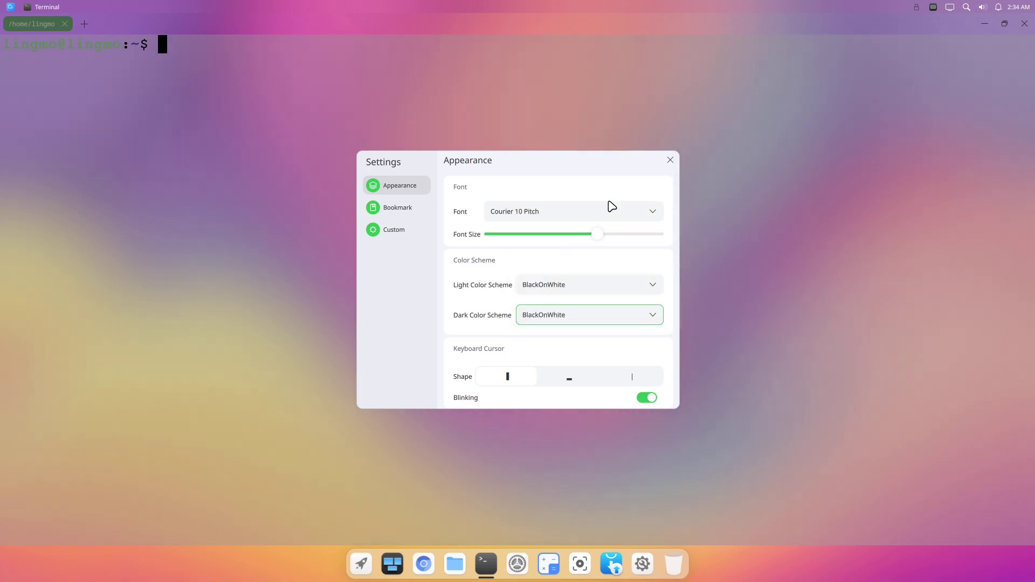
{"action": "left_click", "coordinate": [669, 160]}
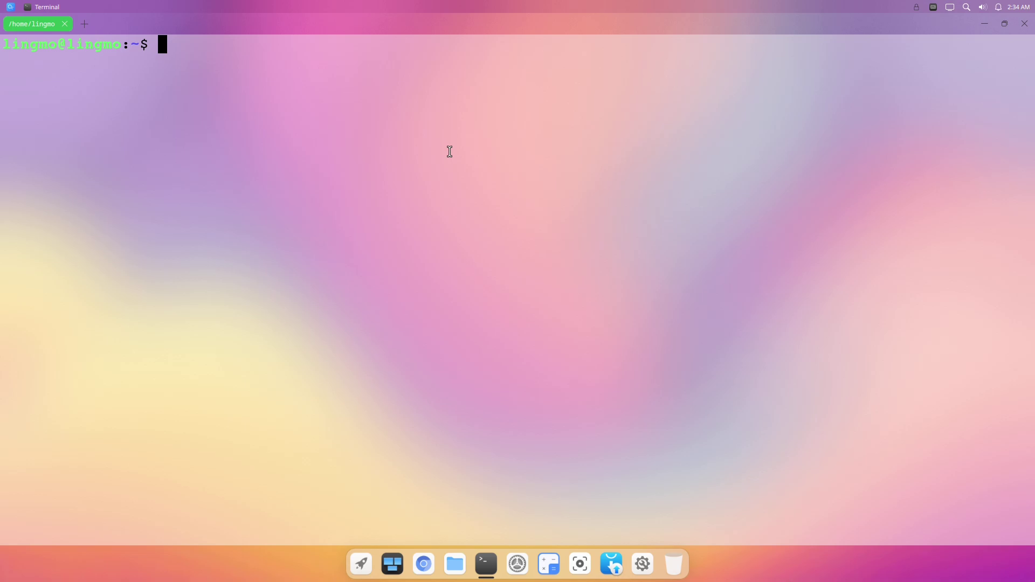
Try running fastfetch and neofetch, find neither is installed, then clear the screen
{"action": "type", "text": "fastfe"}
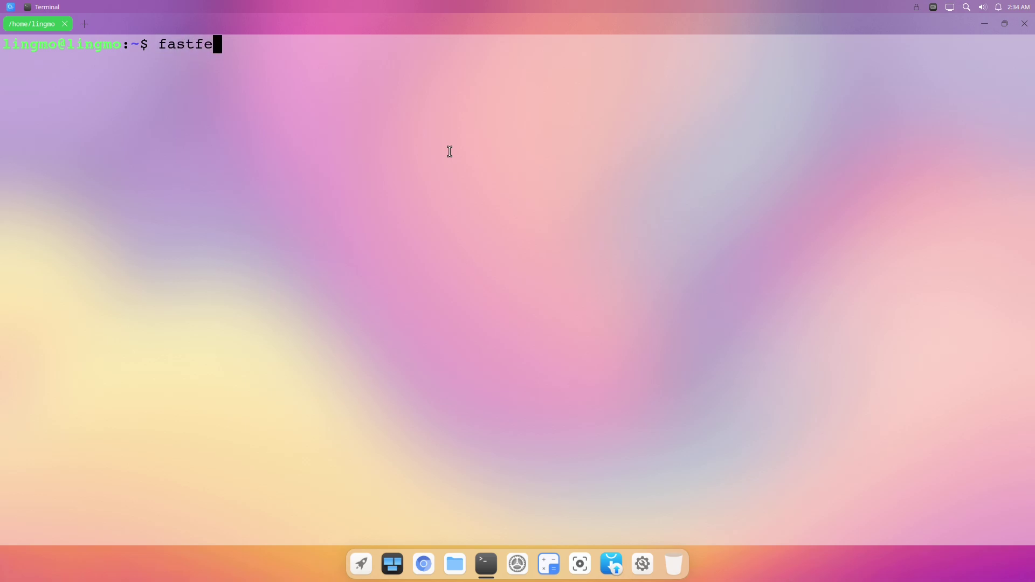
{"action": "type", "text": "tch"}
{"action": "key", "text": "Return"}
{"action": "type", "text": "ne"}
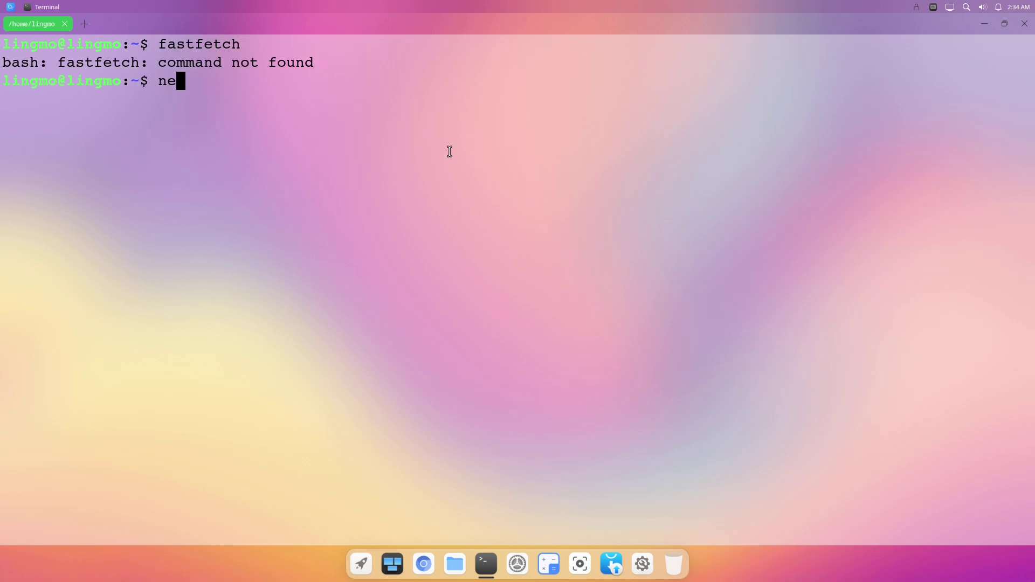
{"action": "type", "text": "ofetch"}
{"action": "key", "text": "Return"}
{"action": "type", "text": "c"}
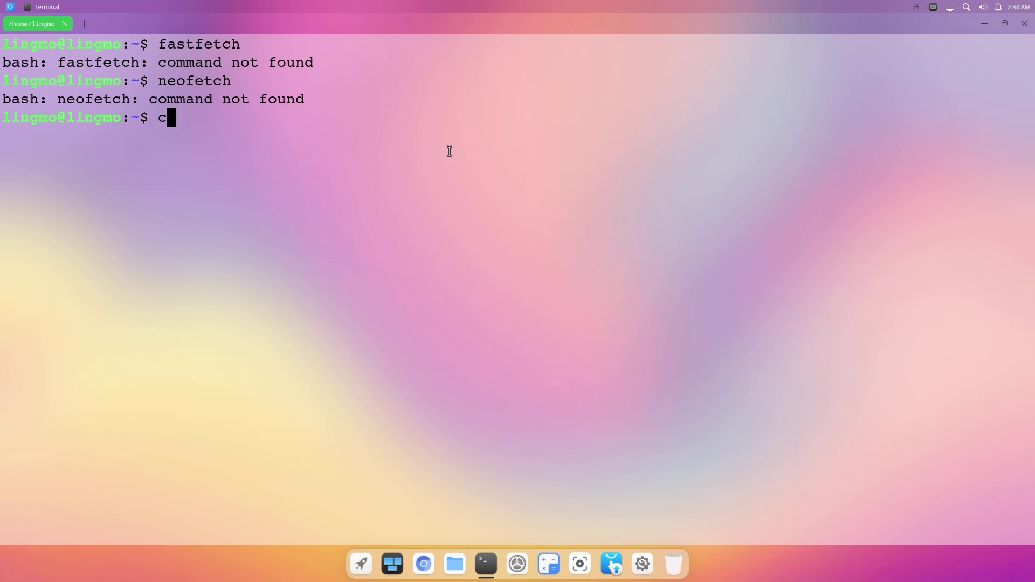
{"action": "type", "text": "lear"}
{"action": "key", "text": "Return"}
Show the Python version (3.11.2) and full kernel details with uname -a
{"action": "type", "text": "pyth"}
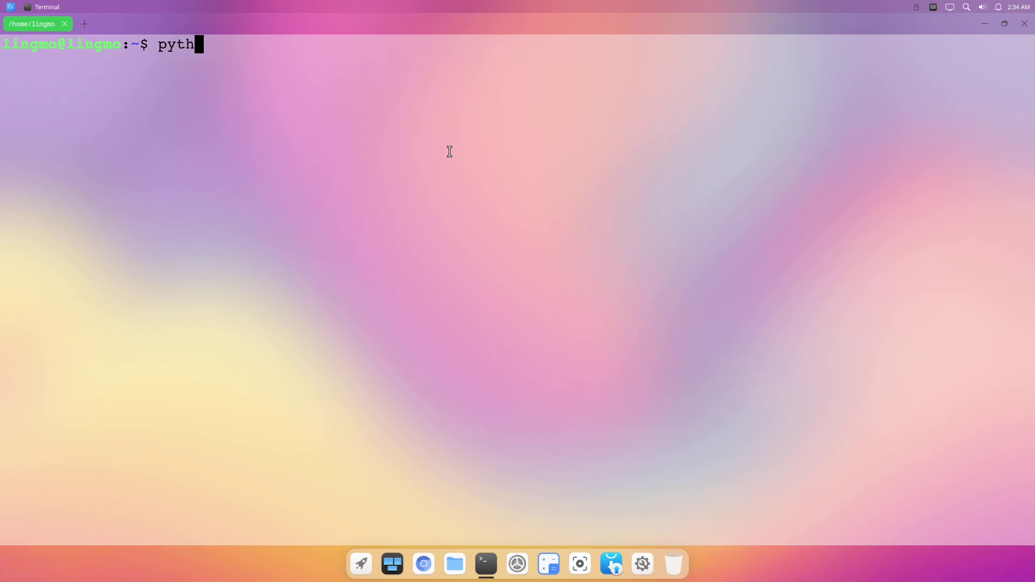
{"action": "type", "text": "on3 --"}
{"action": "type", "text": "version"}
{"action": "key", "text": "Return"}
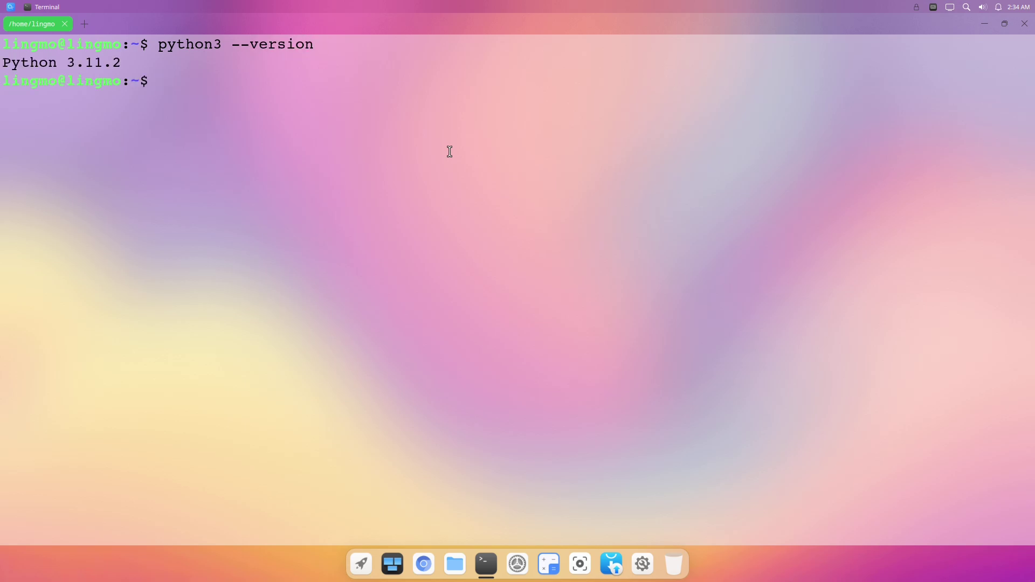
{"action": "type", "text": "uname "}
{"action": "type", "text": "- a"}
{"action": "key", "text": "Return"}
{"action": "type", "text": "un"}
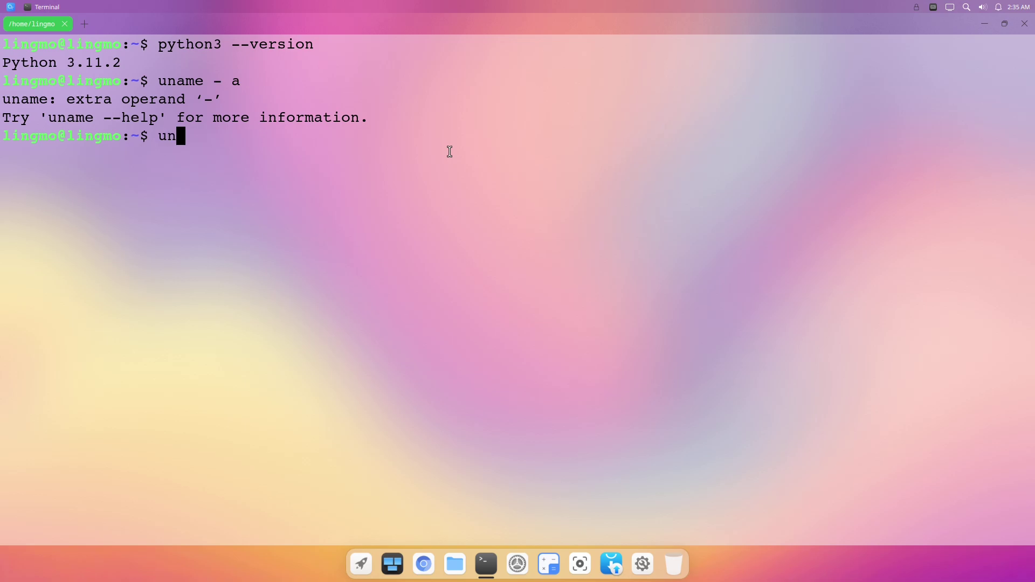
{"action": "type", "text": "ame -a"}
{"action": "key", "text": "Return"}
Clear the screen and install fastfetch with sudo apt install fastfetch
{"action": "type", "text": "cl"}
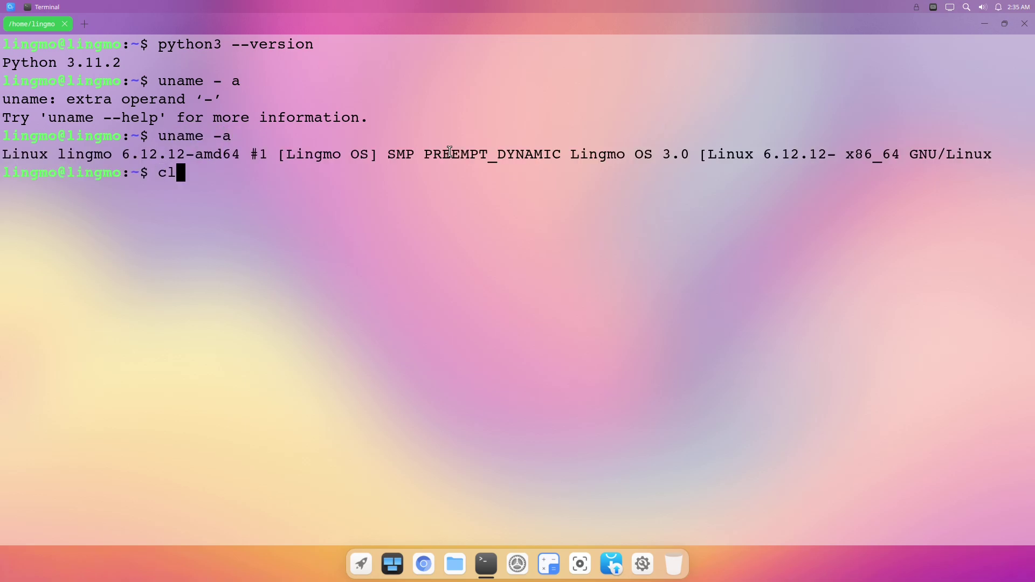
{"action": "type", "text": "ear"}
{"action": "key", "text": "Return"}
{"action": "type", "text": "s"}
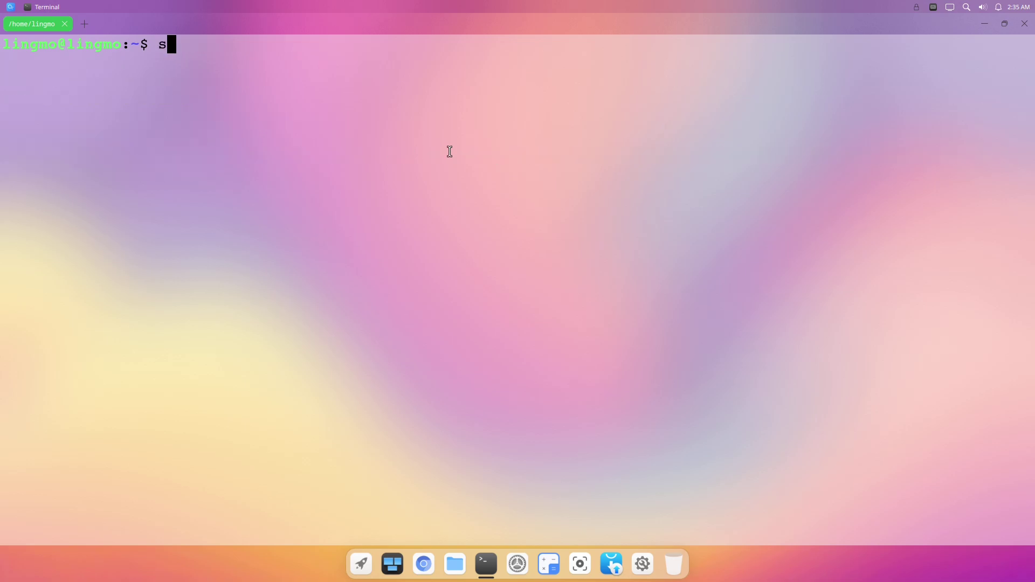
{"action": "type", "text": "udo apt instal"}
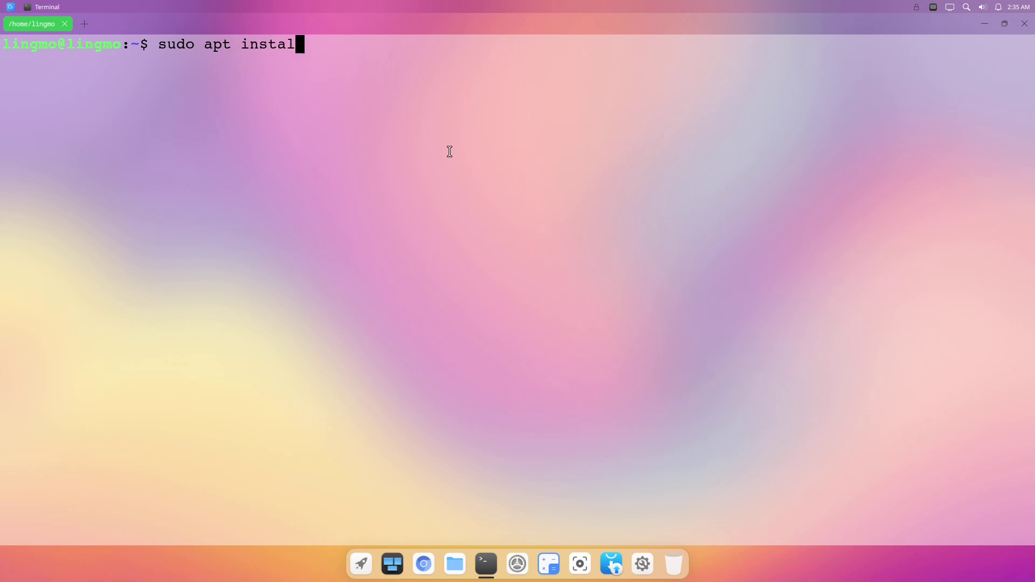
{"action": "type", "text": "l fastfetc"}
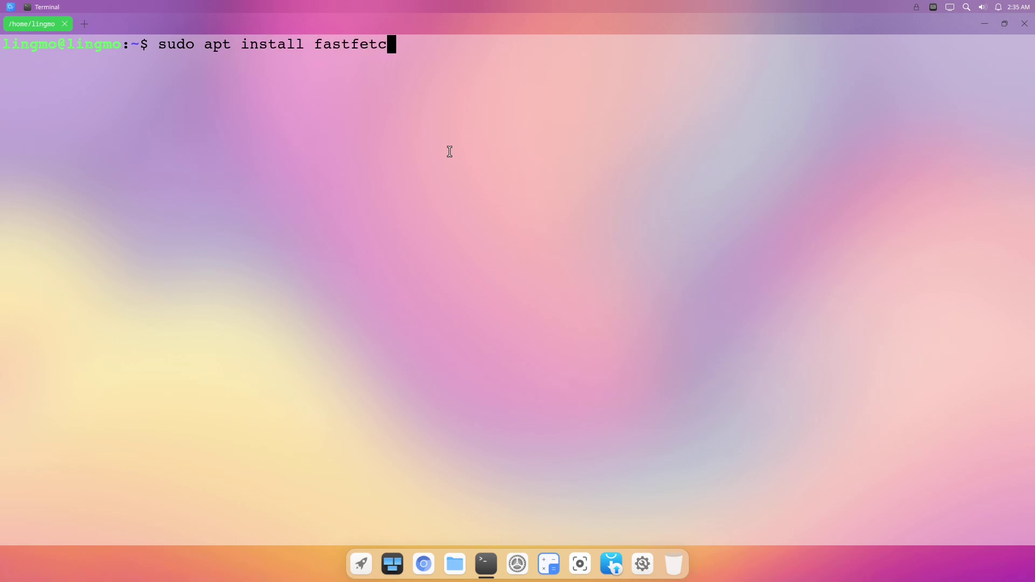
{"action": "type", "text": "h"}
{"action": "key", "text": "Return"}
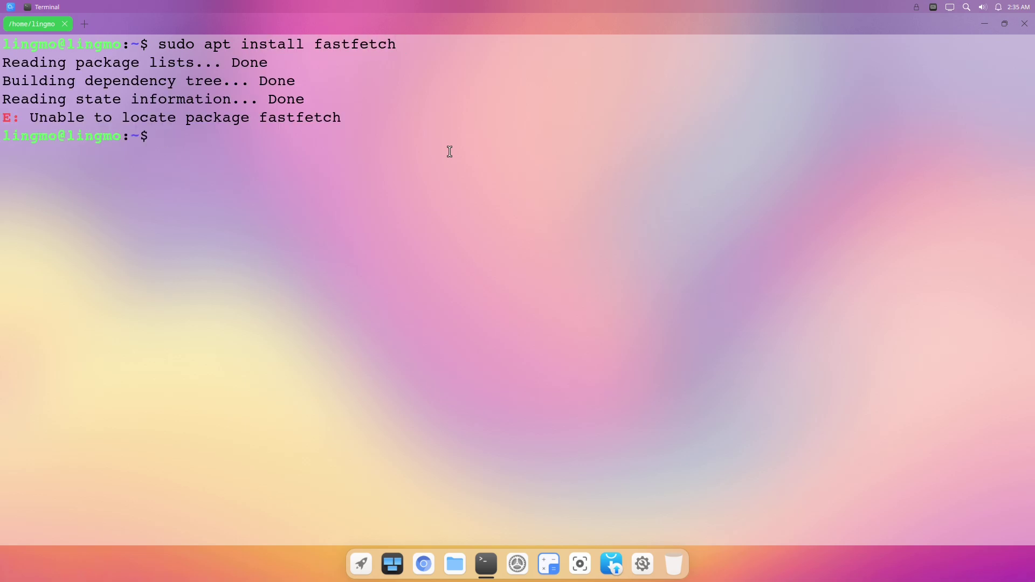
Install neofetch via apt, correcting the 'neoftech' misspelling first
{"action": "type", "text": "sudo apt in"}
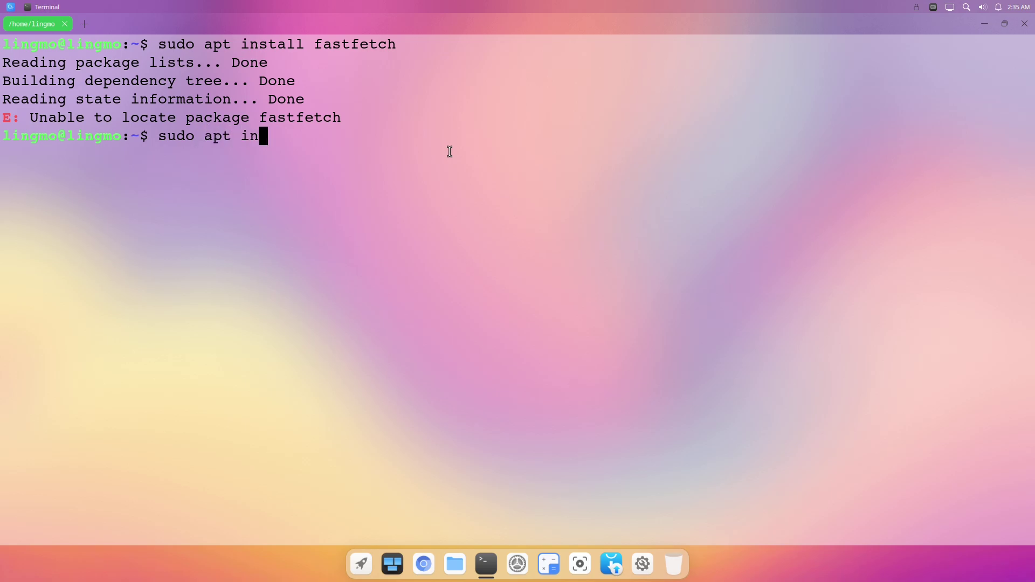
{"action": "type", "text": "stall neo"}
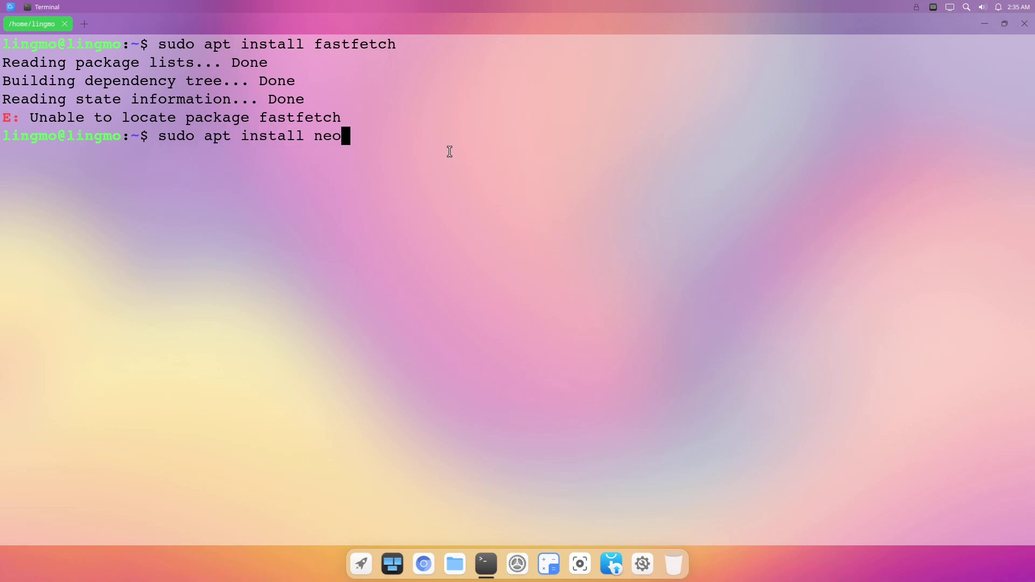
{"action": "type", "text": "ftech"}
{"action": "key", "text": "BackSpace"}
{"action": "key", "text": "BackSpace"}
{"action": "key", "text": "BackSpace"}
{"action": "type", "text": "etch"}
{"action": "key", "text": "Return"}
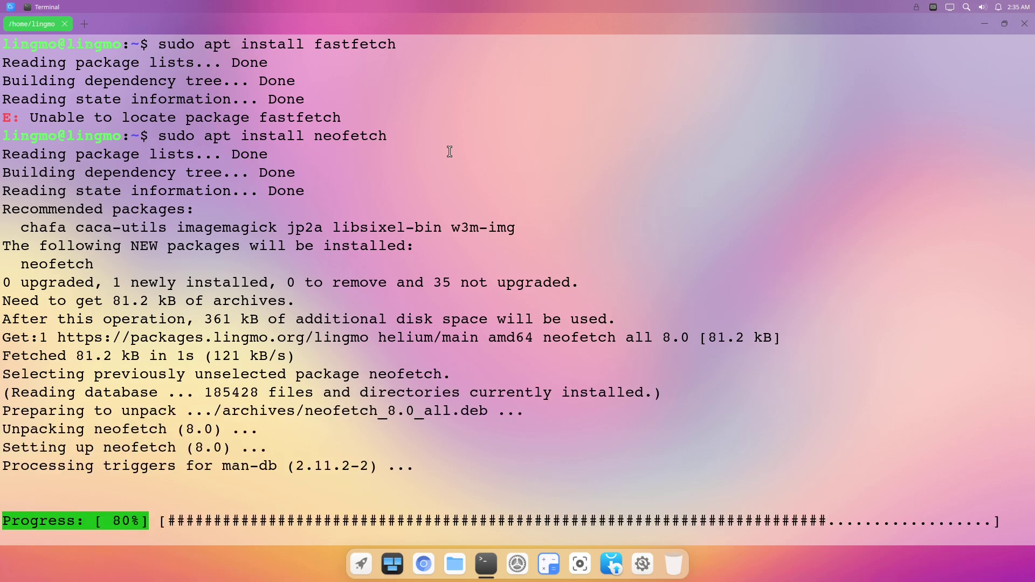
Clear the screen and start typing neofetch, erasing the misspelt ending
{"action": "type", "text": "clear"}
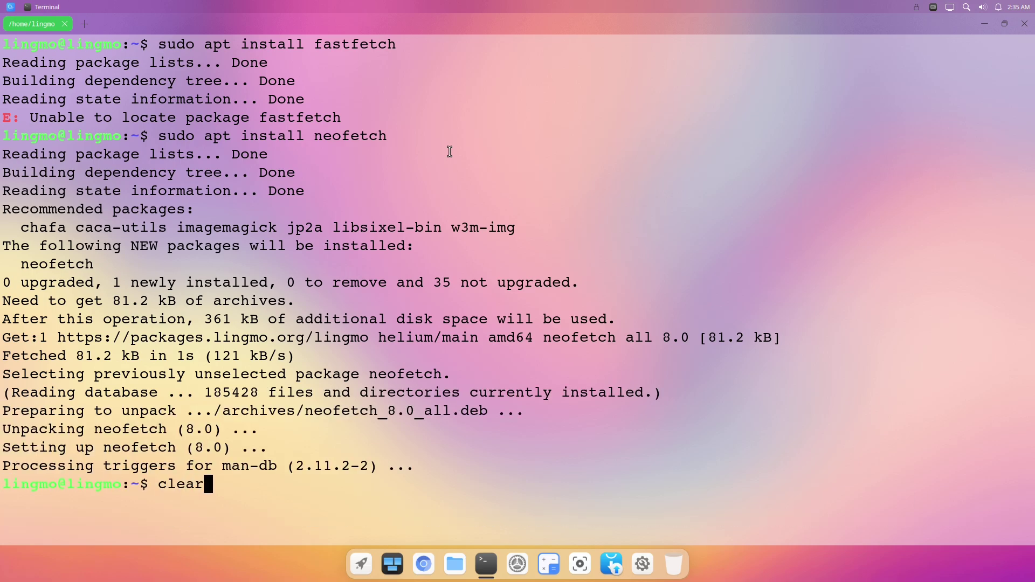
{"action": "key", "text": "Return"}
{"action": "type", "text": "neoftech"}
{"action": "key", "text": "BackSpace"}
{"action": "key", "text": "BackSpace"}
{"action": "key", "text": "BackSpace"}
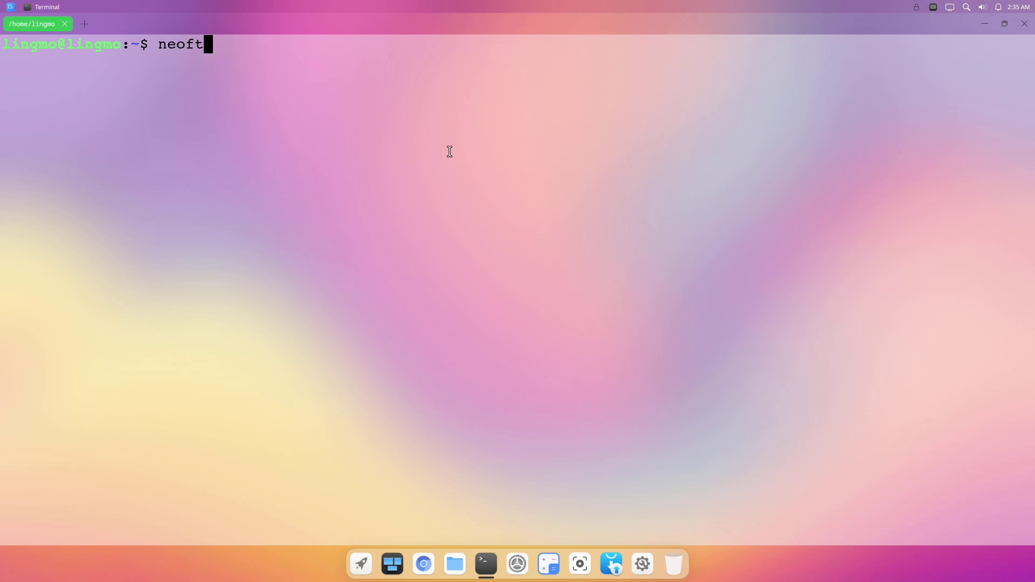
{"action": "key", "text": "BackSpace"}
Run neofetch, shrink the terminal font size in Settings, and rerun neofetch to fit
{"action": "type", "text": "etch"}
{"action": "key", "text": "Return"}
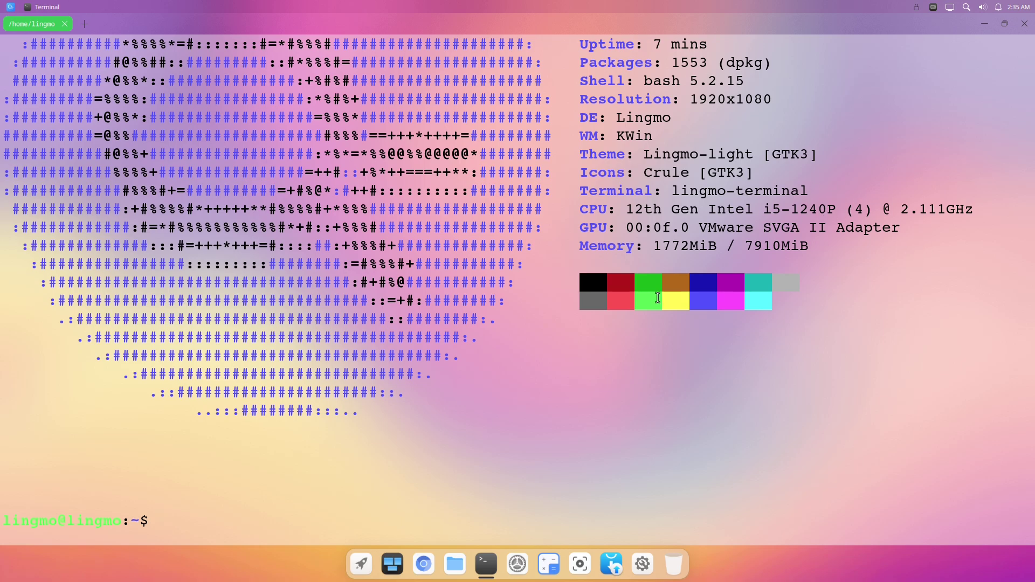
{"action": "right_click", "coordinate": [613, 270]}
{"action": "left_click", "coordinate": [631, 413]}
{"action": "mouse_move", "coordinate": [590, 237]}
{"action": "left_mouse_down"}
{"action": "mouse_move", "coordinate": [544, 243]}
{"action": "mouse_move", "coordinate": [567, 250]}
{"action": "left_mouse_up"}
{"action": "left_click", "coordinate": [670, 161]}
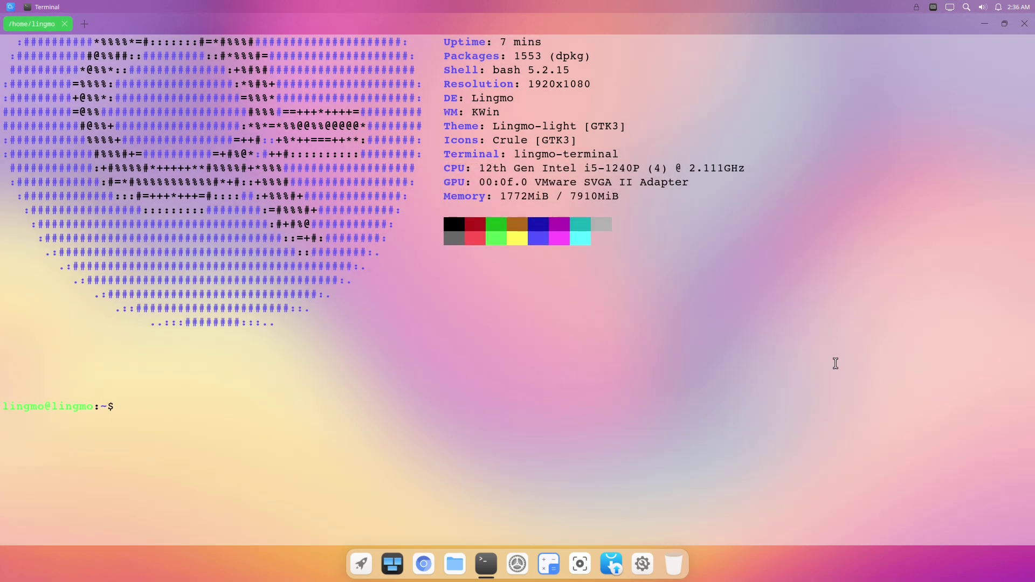
{"action": "type", "text": "neo"}
{"action": "type", "text": "fetch"}
{"action": "key", "text": "Return"}
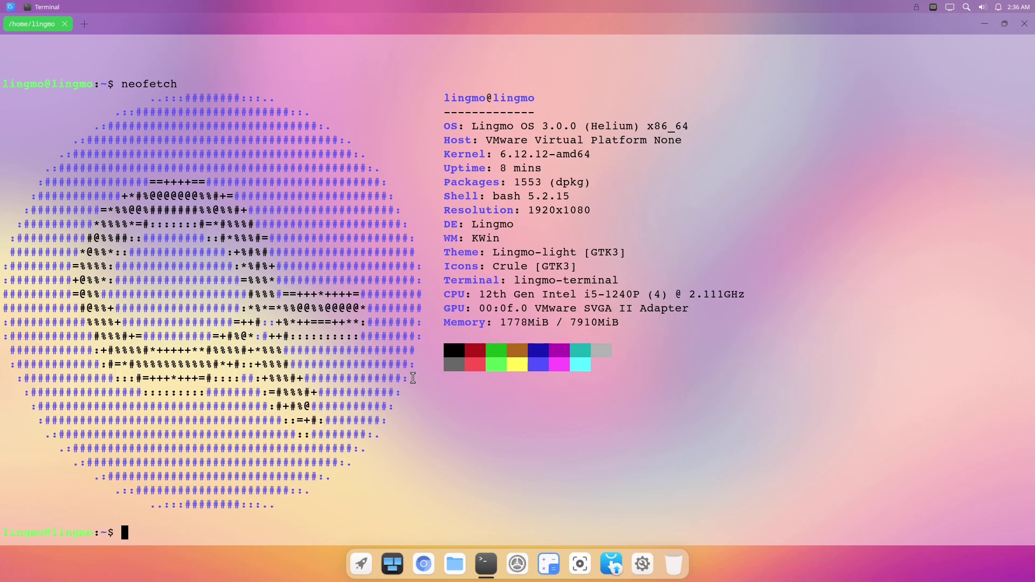
Run inxi -sv8 and plain inxi, both reporting the command isn't found
{"action": "type", "text": "inxi -sv"}
{"action": "type", "text": "8"}
{"action": "key", "text": "Return"}
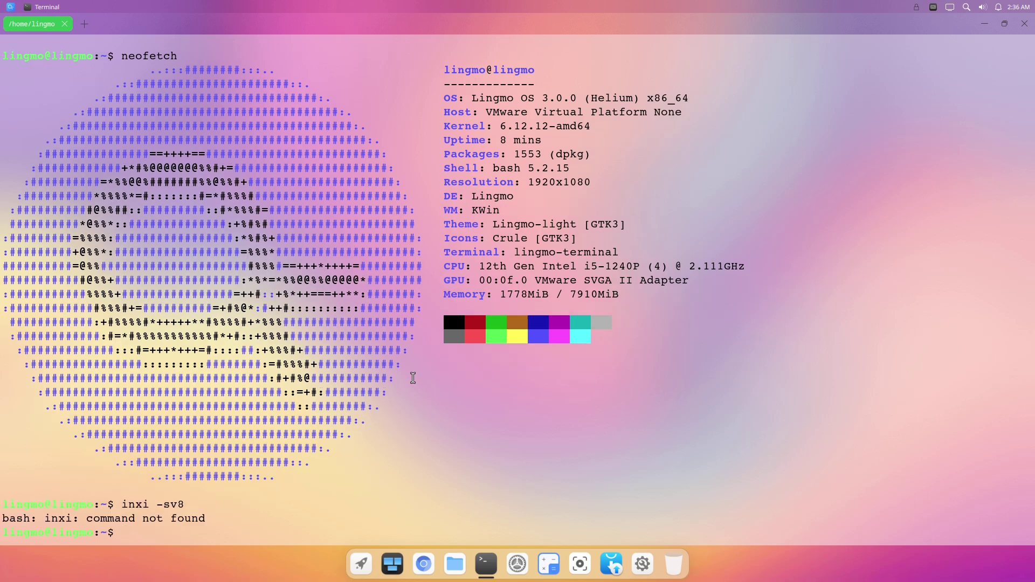
{"action": "type", "text": "inxi"}
{"action": "key", "text": "Return"}
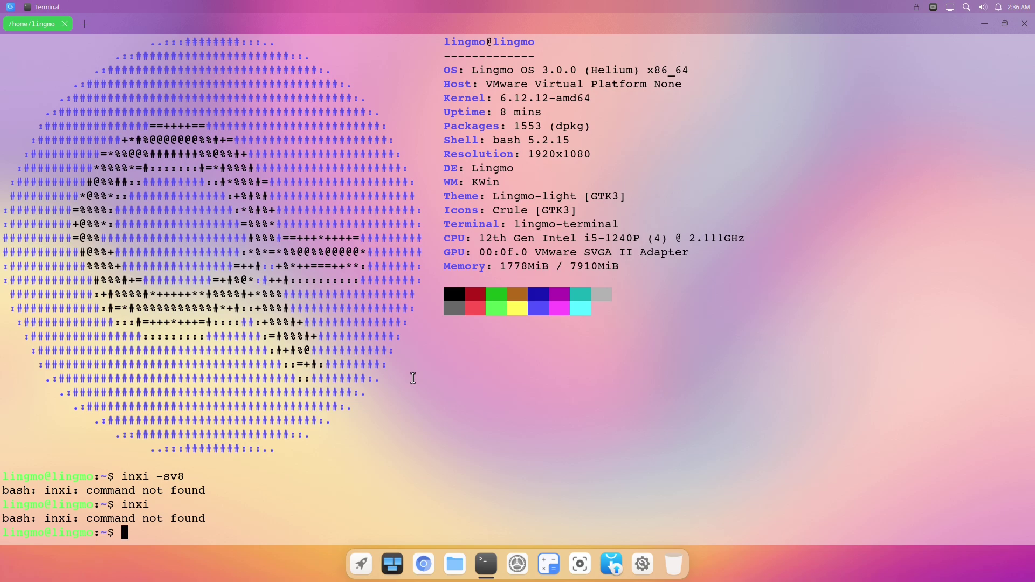
Install inxi with sudo apt install inxi, fixing the 'suo' typo
{"action": "type", "text": "suo apt i"}
{"action": "type", "text": "nstall i"}
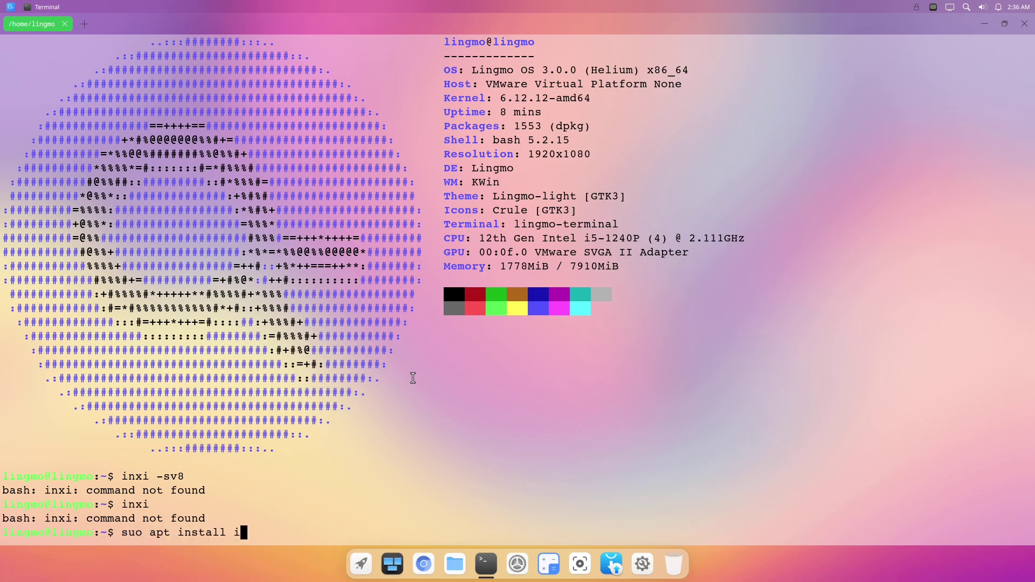
{"action": "type", "text": "nxi"}
{"action": "key", "text": "ctrl+Left"}
{"action": "key", "text": "ctrl+Left"}
{"action": "key", "text": "ctrl+Left"}
{"action": "key", "text": "ctrl+Left"}
{"action": "key", "text": "Right"}
{"action": "key", "text": "Right"}
{"action": "key", "text": "Left"}
{"action": "type", "text": "d"}
{"action": "key", "text": "Return"}
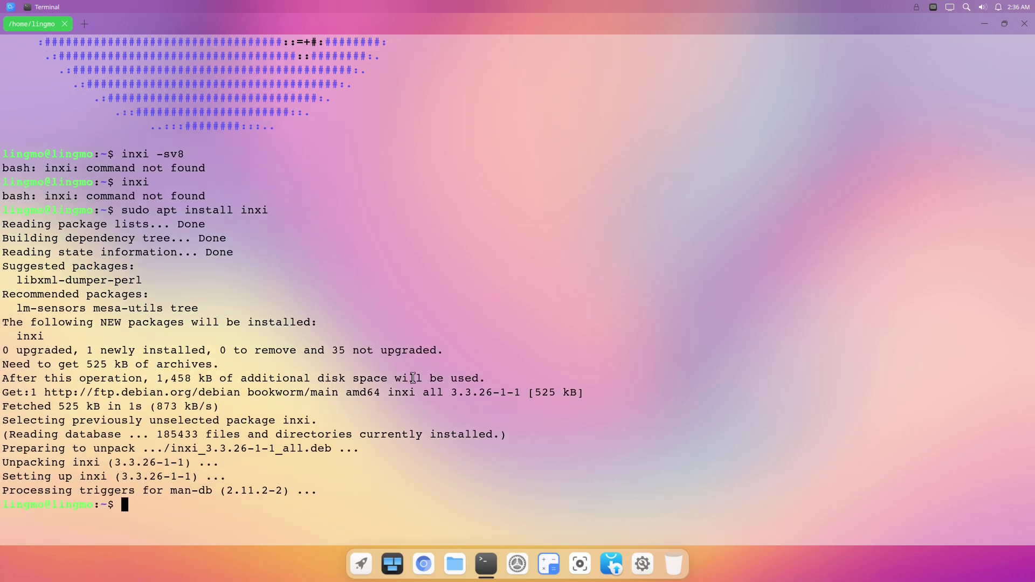
Clear the screen, run inxi -sv8, and highlight the report's Info section
{"action": "type", "text": "clear"}
{"action": "key", "text": "Return"}
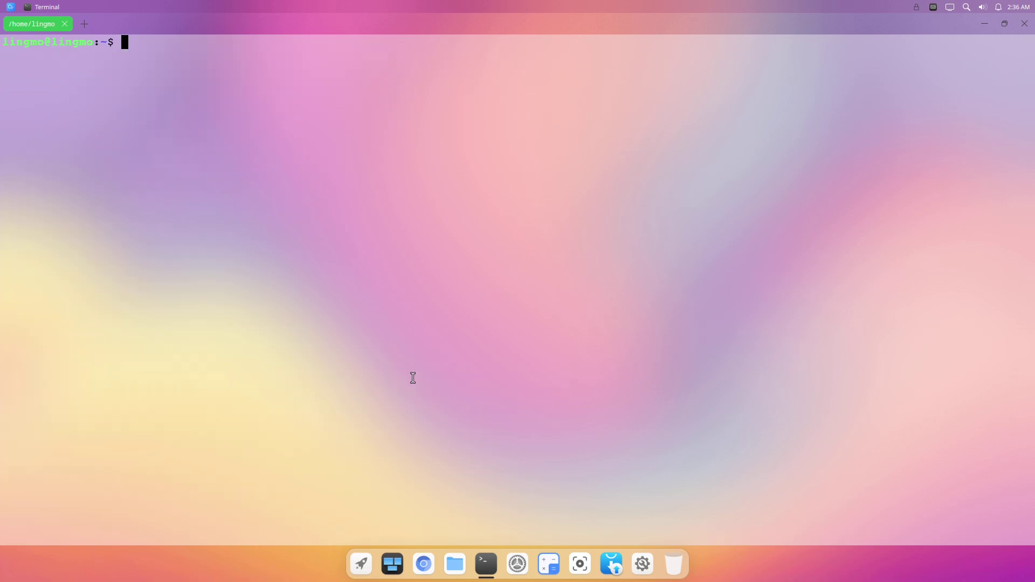
{"action": "type", "text": "inxi -sv"}
{"action": "type", "text": "8"}
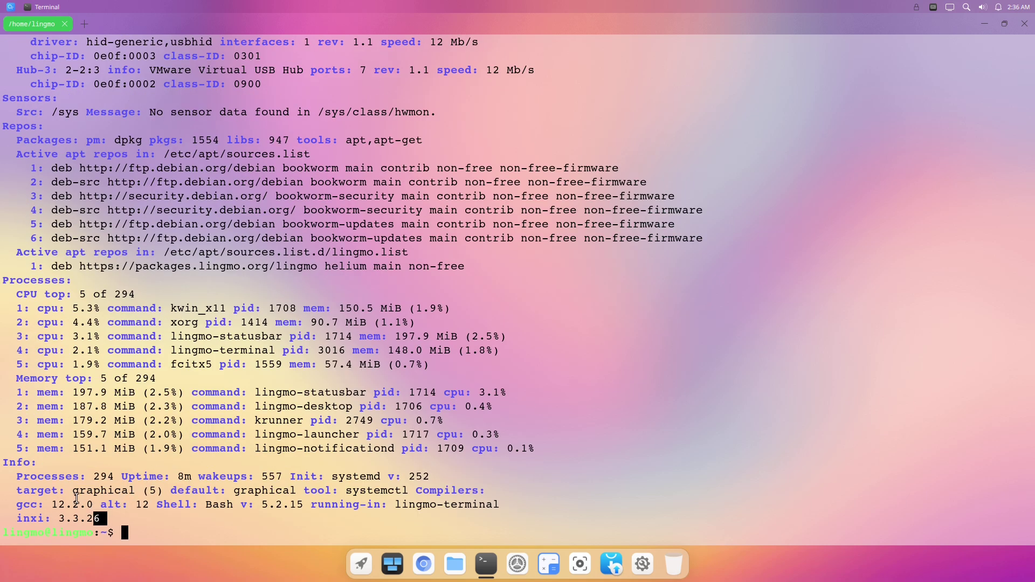
{"action": "left_click_drag", "start_coordinate": [106, 519], "coordinate": [7, 462]}
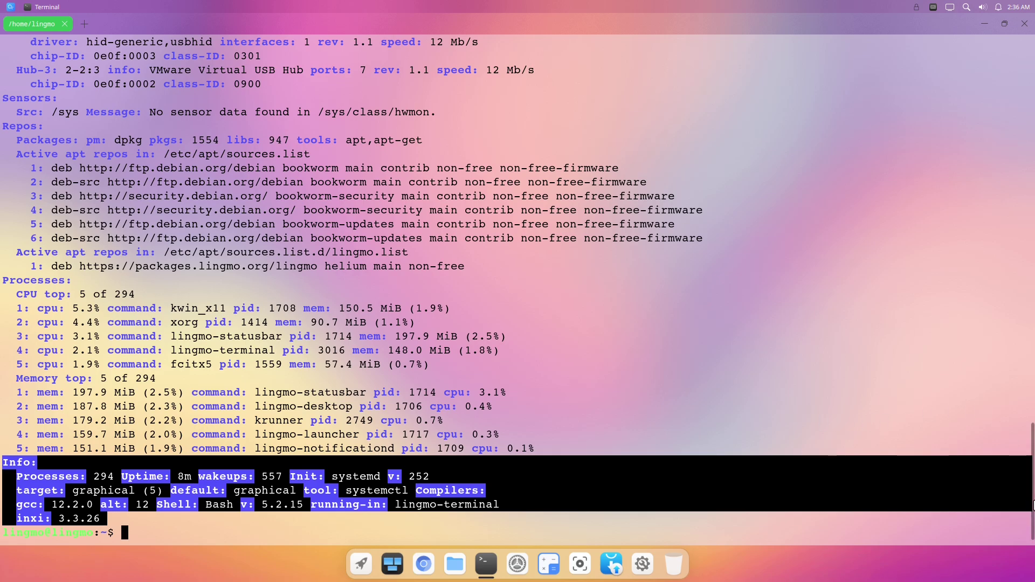
Scroll through the report, highlighting the Graphics/Audio and System-through-CPU-flags sections
{"action": "scroll", "coordinate": [1032, 482], "scroll_direction": "up", "scroll_amount": 1}
{"action": "left_click_drag", "start_coordinate": [1032, 483], "coordinate": [1032, 282]}
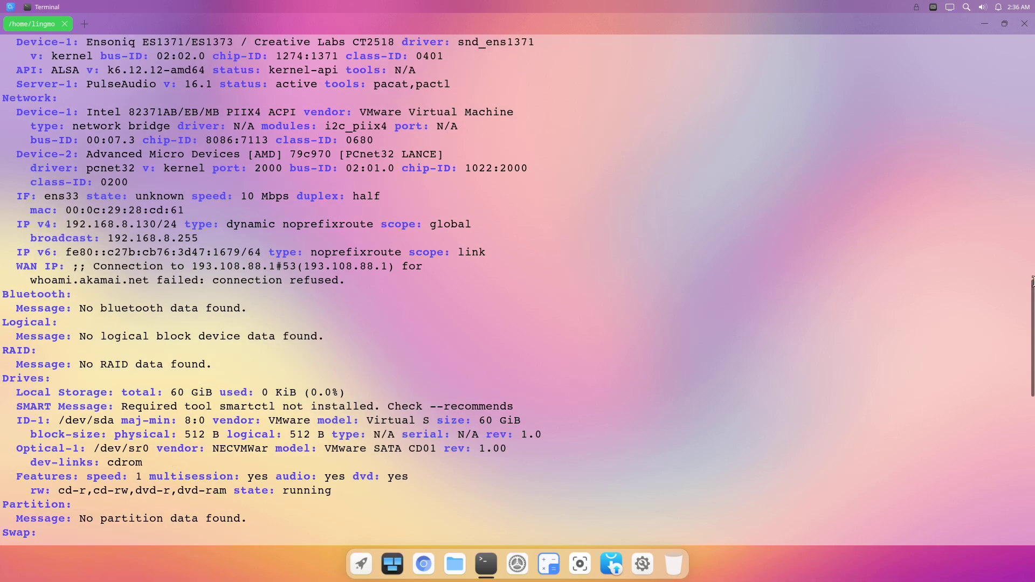
{"action": "scroll", "coordinate": [169, 316], "scroll_direction": "up", "scroll_amount": 5}
{"action": "scroll", "coordinate": [169, 316], "scroll_direction": "up", "scroll_amount": 3}
{"action": "scroll", "coordinate": [168, 316], "scroll_direction": "up", "scroll_amount": 3}
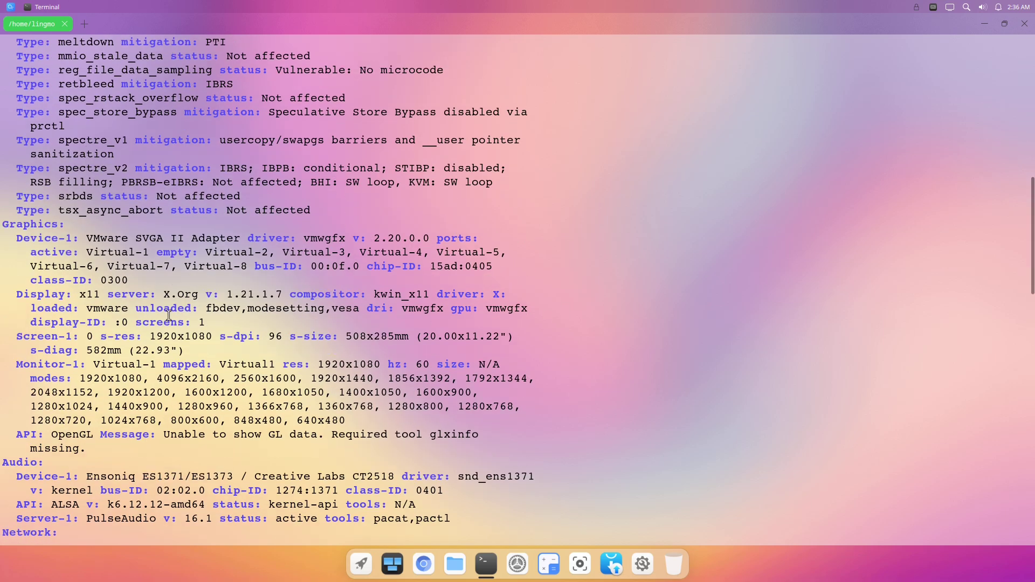
{"action": "left_click_drag", "start_coordinate": [5, 223], "coordinate": [549, 531]}
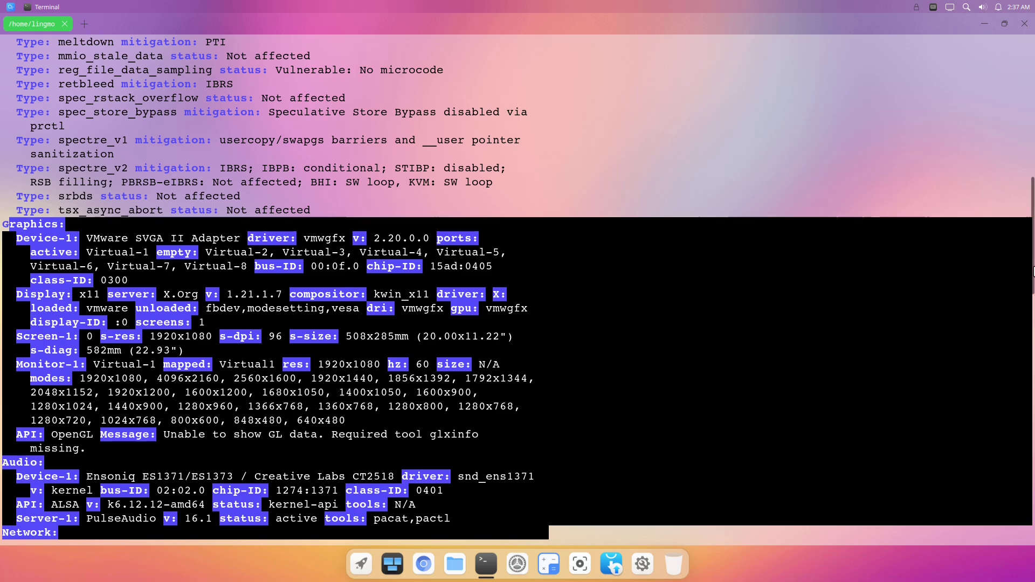
{"action": "scroll", "coordinate": [1033, 294], "scroll_direction": "down", "scroll_amount": 2}
{"action": "left_click_drag", "start_coordinate": [1032, 294], "coordinate": [1032, 42]}
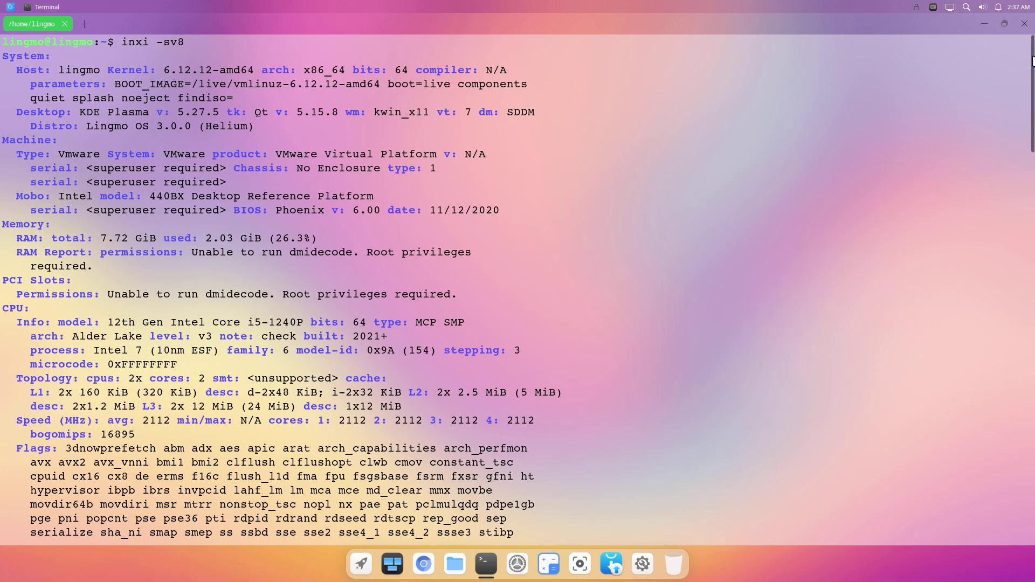
{"action": "left_click_drag", "start_coordinate": [3, 56], "coordinate": [579, 418]}
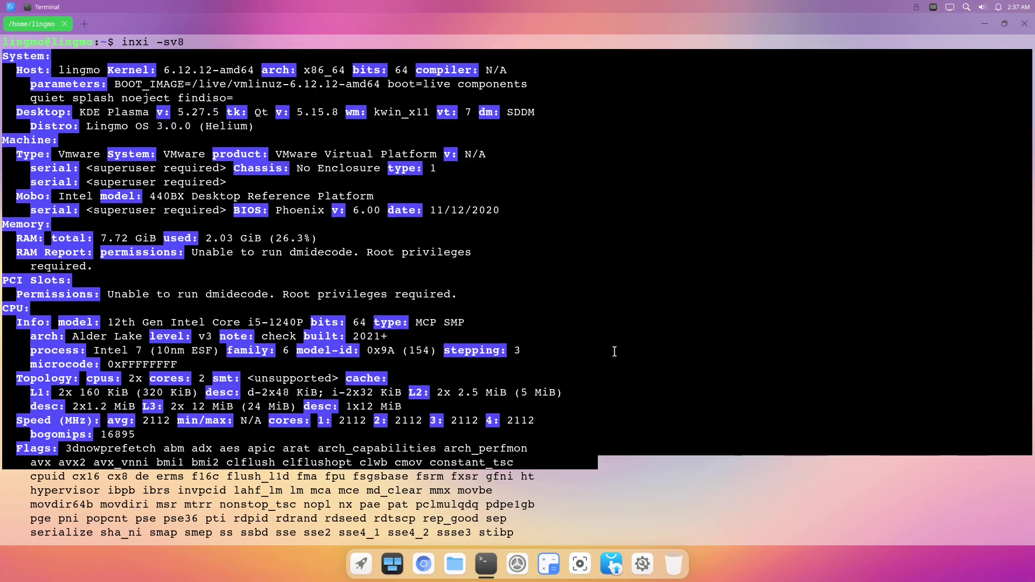
Clear the screen, find btop missing, and install it with sudo apt install btop
{"action": "left_click", "coordinate": [584, 460]}
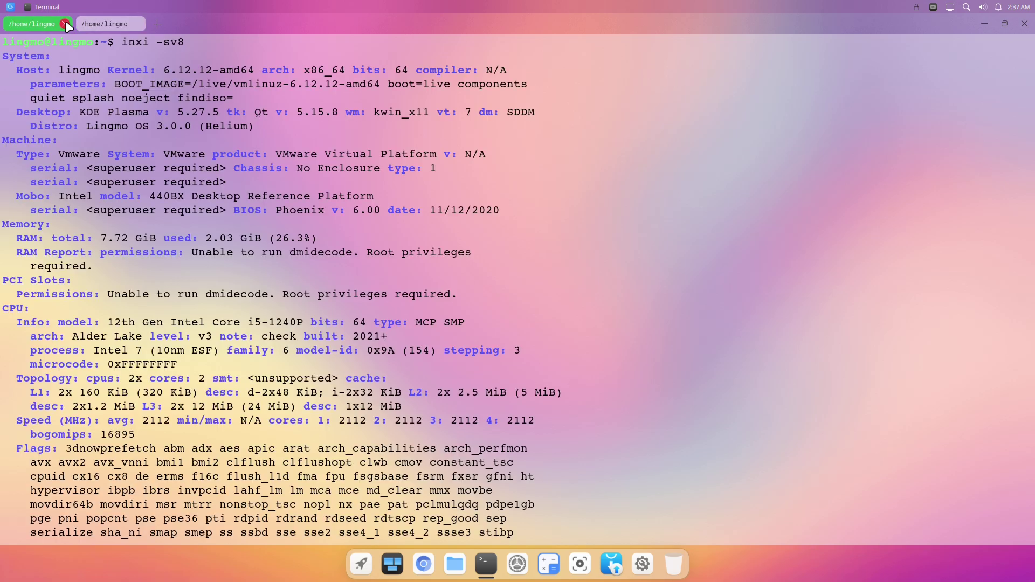
{"action": "key", "text": "ctrl+l"}
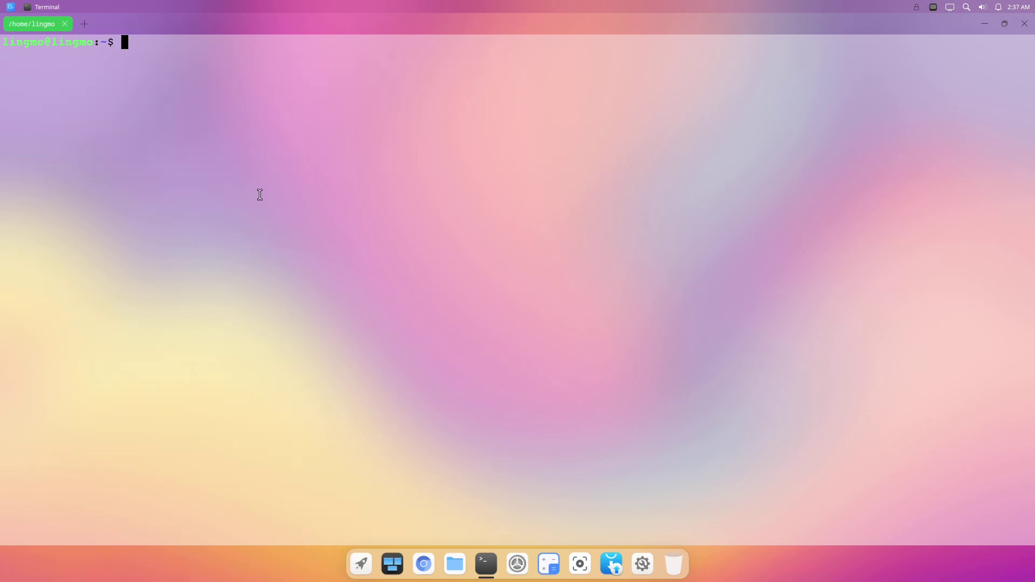
{"action": "type", "text": "btop"}
{"action": "key", "text": "Return"}
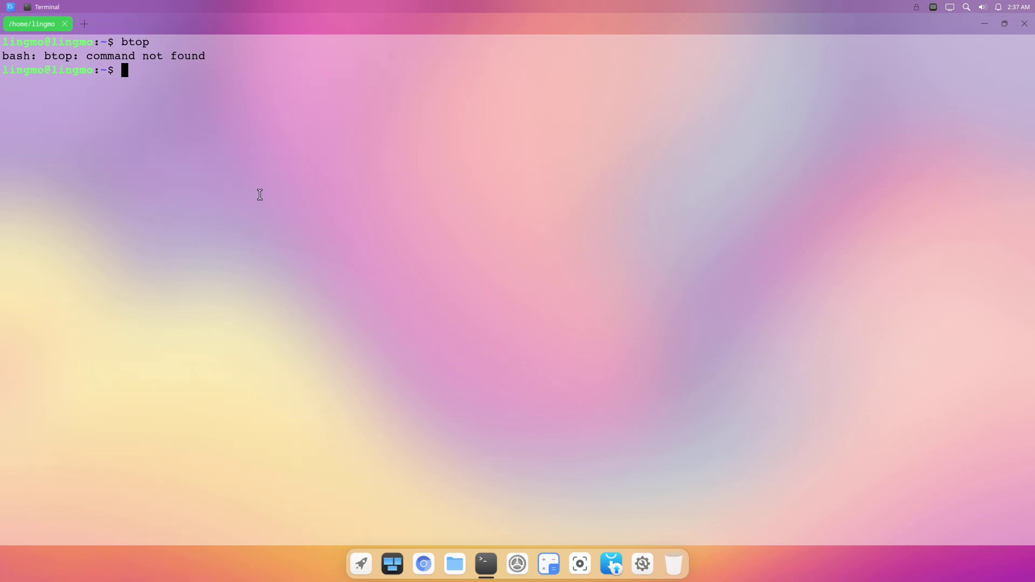
{"action": "type", "text": "sudo ap"}
{"action": "type", "text": "t install bt"}
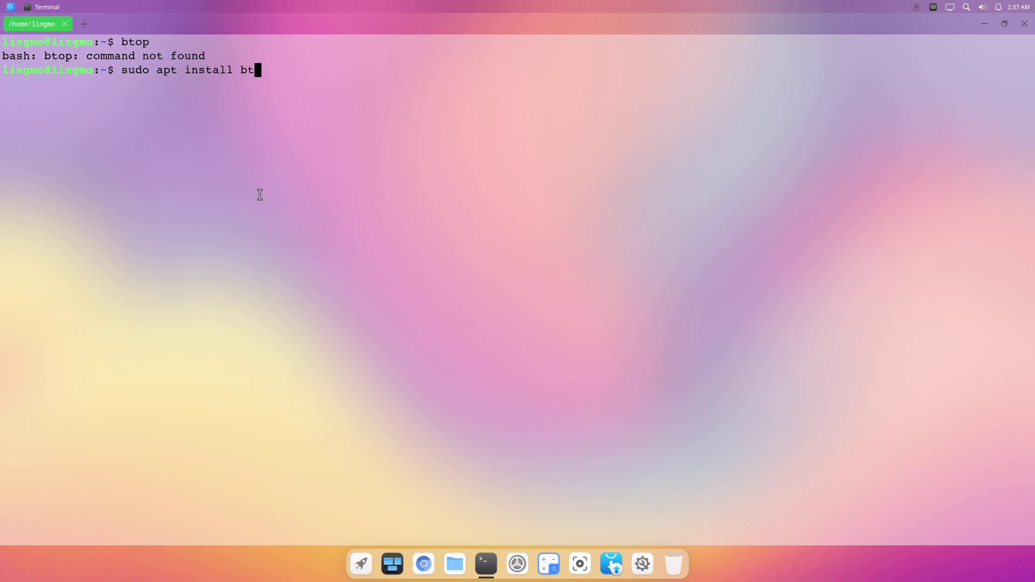
{"action": "type", "text": "op"}
{"action": "key", "text": "Return"}
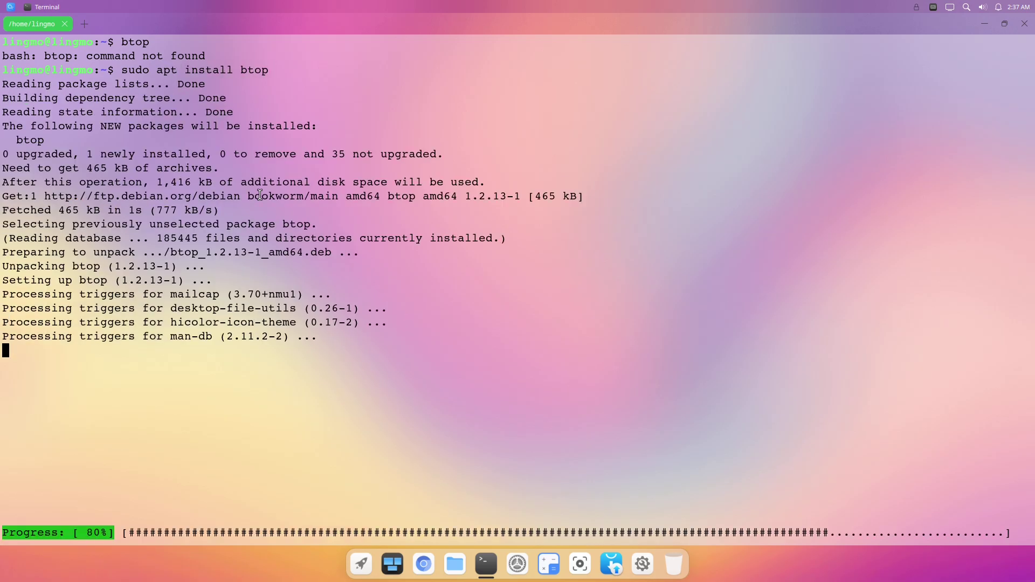
Launch btop and scroll through its process list
{"action": "type", "text": "btop"}
{"action": "key", "text": "Return"}
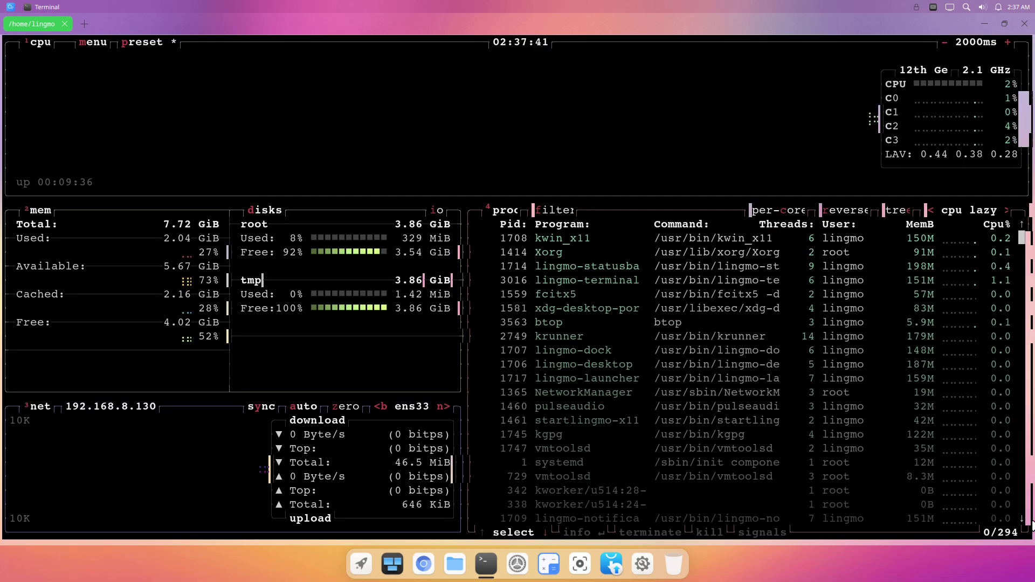
{"action": "scroll", "coordinate": [1030, 525], "scroll_direction": "down", "scroll_amount": 10}
{"action": "scroll", "coordinate": [1030, 526], "scroll_direction": "down", "scroll_amount": 15}
{"action": "scroll", "coordinate": [1030, 525], "scroll_direction": "down", "scroll_amount": 15}
{"action": "scroll", "coordinate": [1029, 527], "scroll_direction": "down", "scroll_amount": 10}
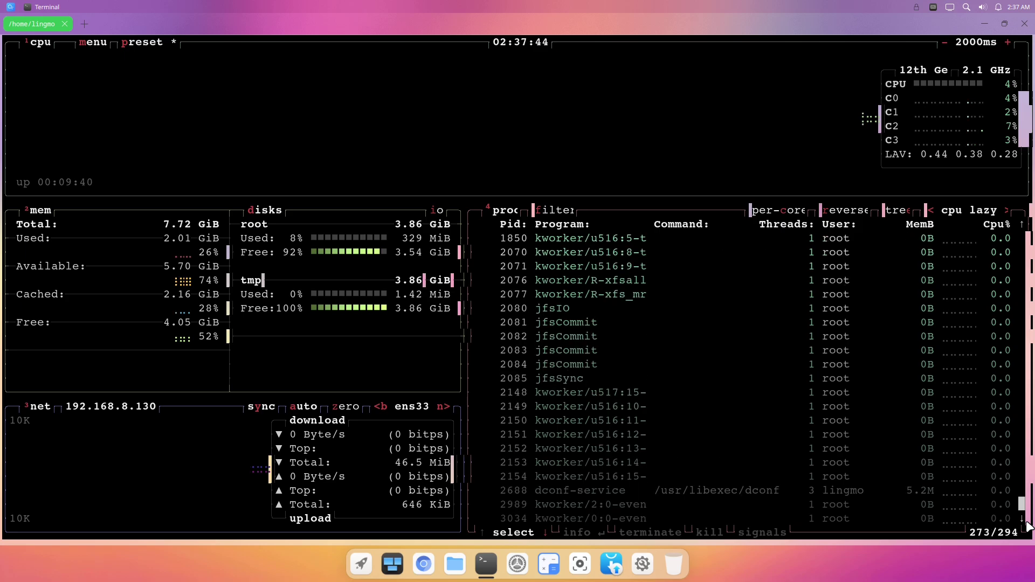
Quit the terminal despite btop running, then open and close the file manager
{"action": "left_click", "coordinate": [1025, 24]}
{"action": "left_click", "coordinate": [545, 296]}
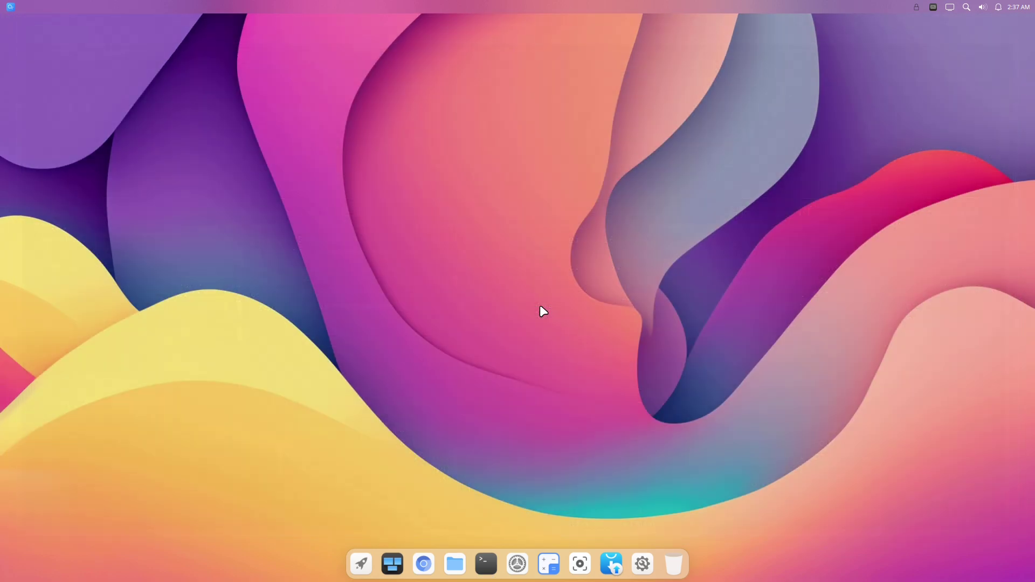
{"action": "left_click", "coordinate": [455, 564]}
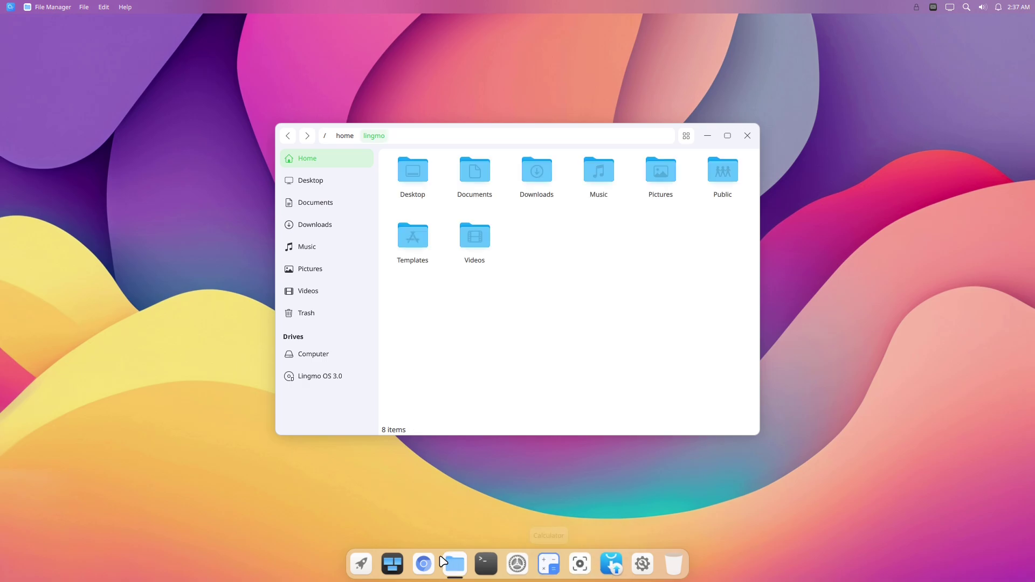
{"action": "left_click", "coordinate": [747, 136]}
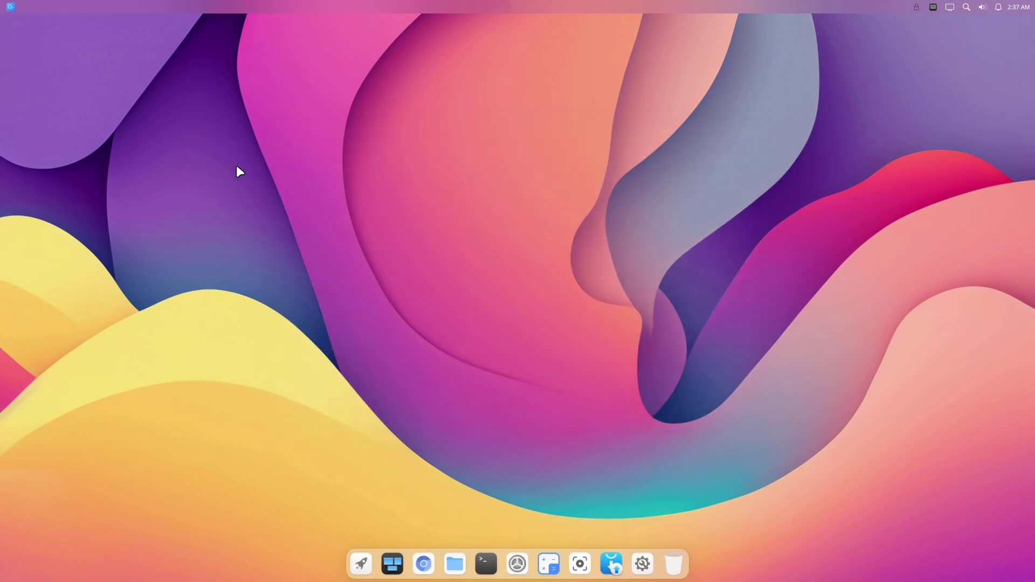
View this computer's information from the system menu, then close Settings
{"action": "left_click", "coordinate": [11, 10]}
{"action": "left_click", "coordinate": [37, 21]}
{"action": "left_click", "coordinate": [10, 7]}
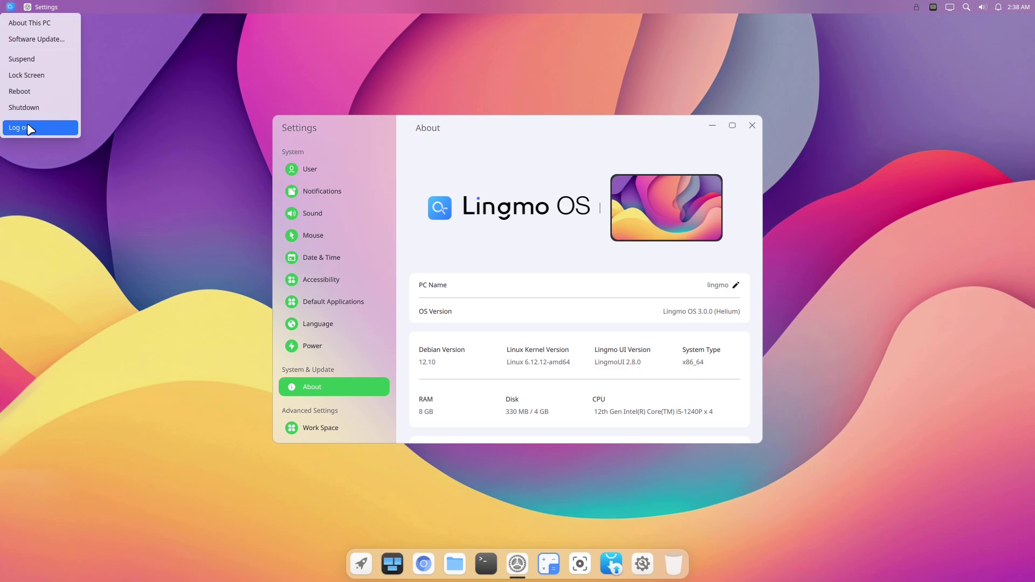
{"action": "left_click", "coordinate": [602, 141]}
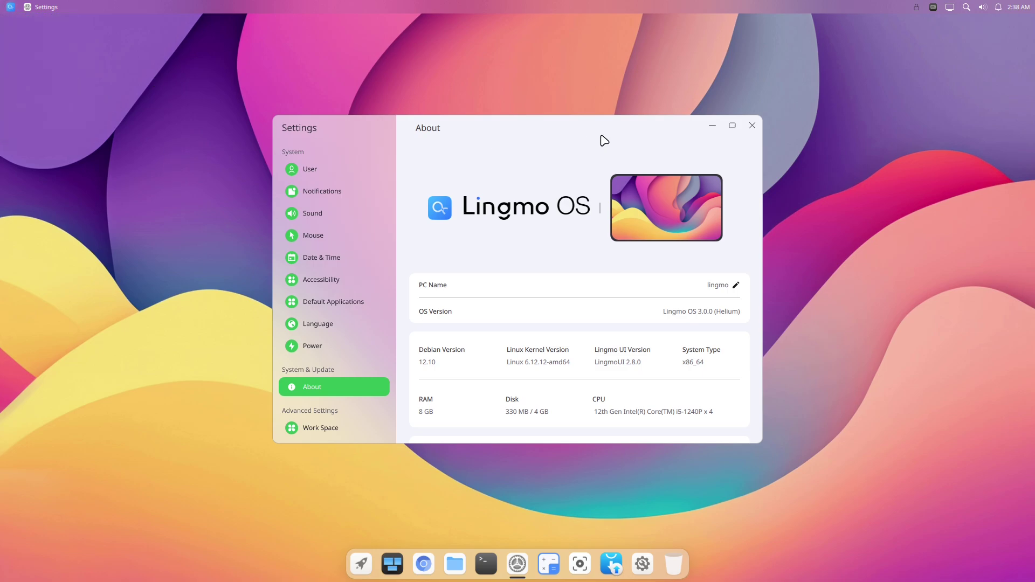
{"action": "left_click", "coordinate": [750, 126]}
Open Package Installer from the launcher, cancel the deb file chooser, and close it
{"action": "left_click", "coordinate": [362, 562]}
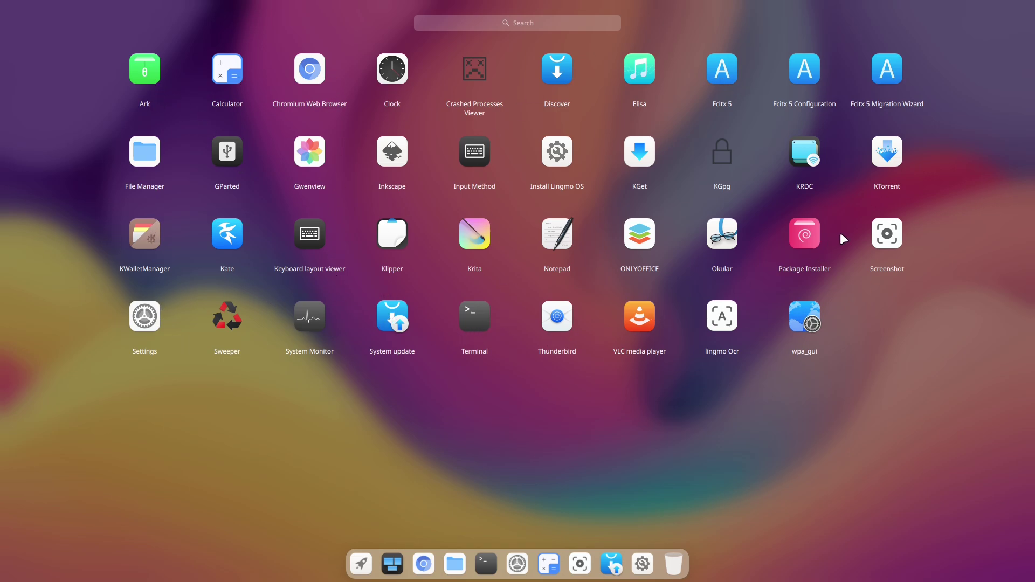
{"action": "left_click", "coordinate": [806, 247]}
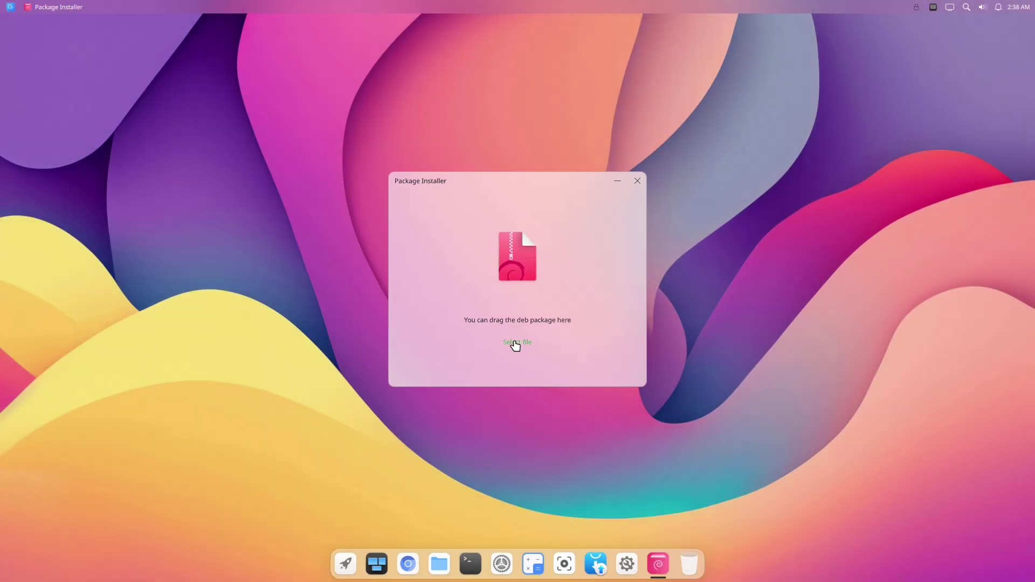
{"action": "left_click", "coordinate": [515, 343]}
{"action": "key", "text": "Escape"}
{"action": "left_click", "coordinate": [637, 181]}
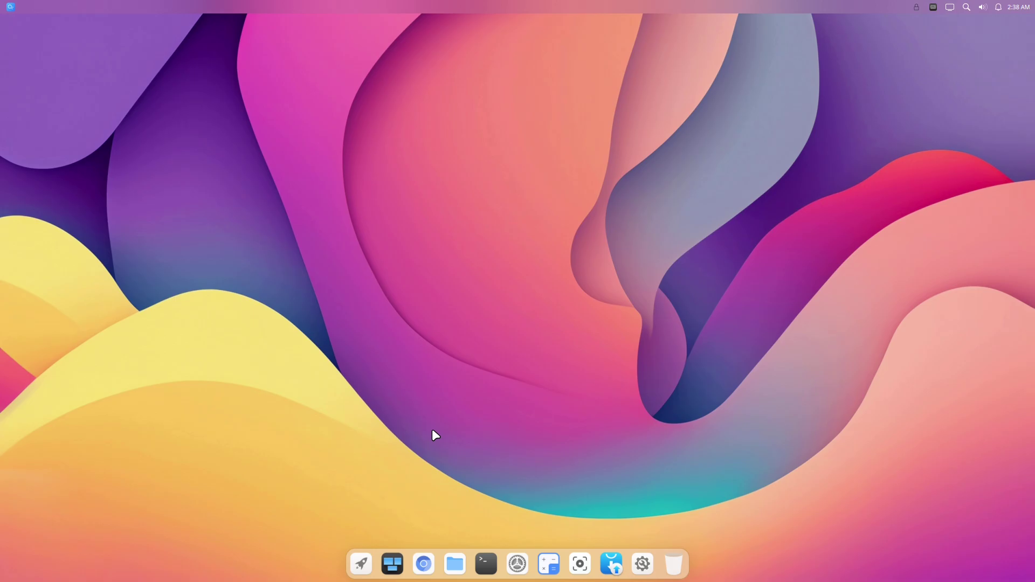
Launch Chromium maximized and view its About Chromium page showing version 137
{"action": "left_click", "coordinate": [361, 566]}
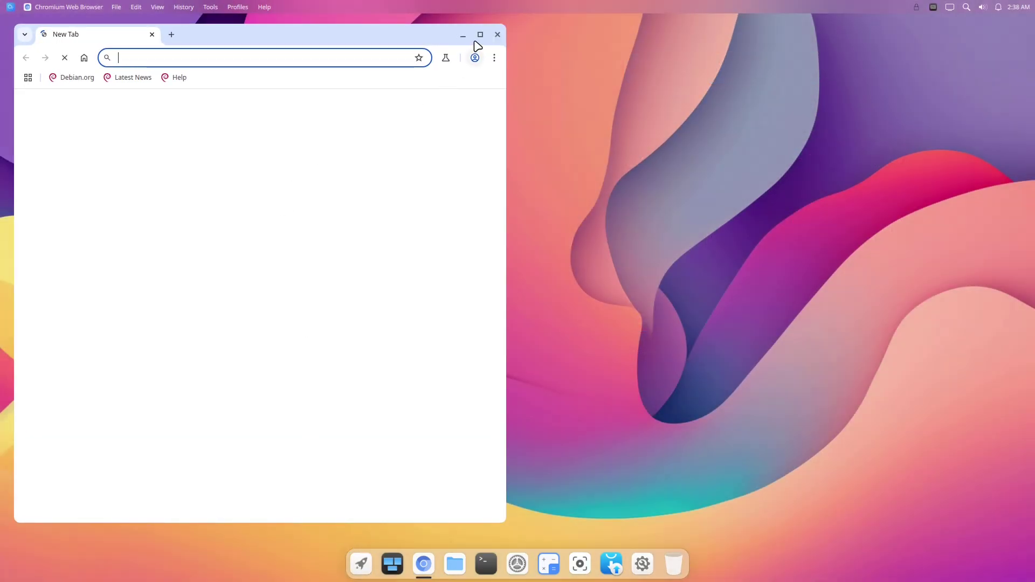
{"action": "left_click", "coordinate": [480, 34]}
{"action": "left_click", "coordinate": [1022, 47]}
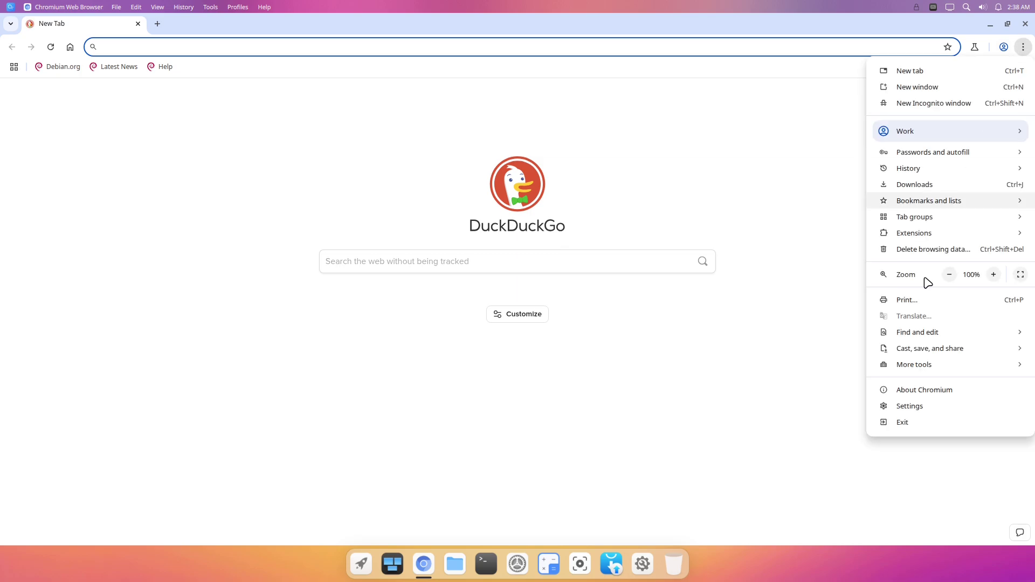
{"action": "left_click", "coordinate": [894, 392]}
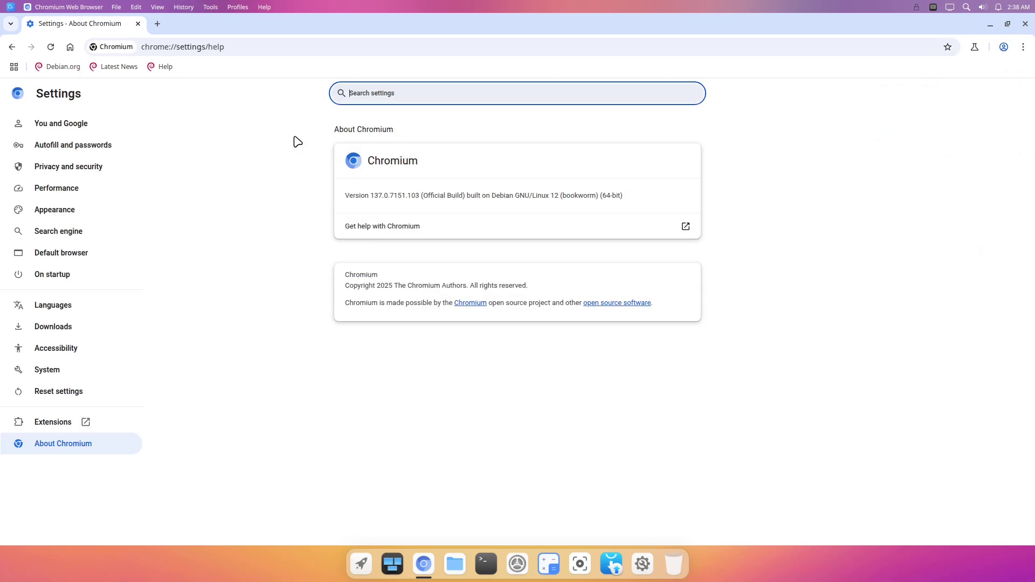
Close the settings tab and search 'lingmo os' from the address bar
{"action": "left_click", "coordinate": [264, 7]}
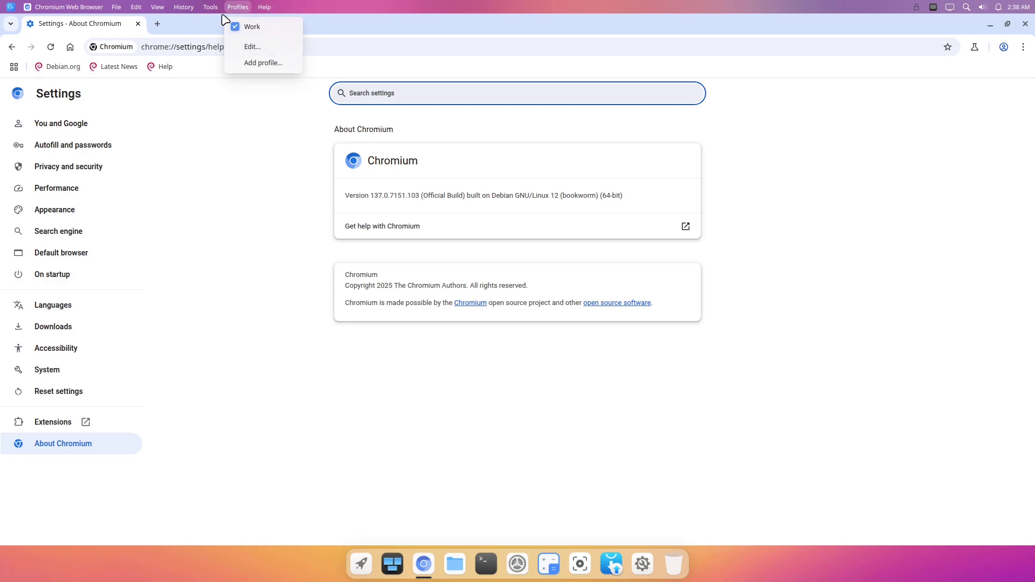
{"action": "left_click", "coordinate": [78, 12]}
{"action": "left_click", "coordinate": [158, 24]}
{"action": "left_click", "coordinate": [124, 24]}
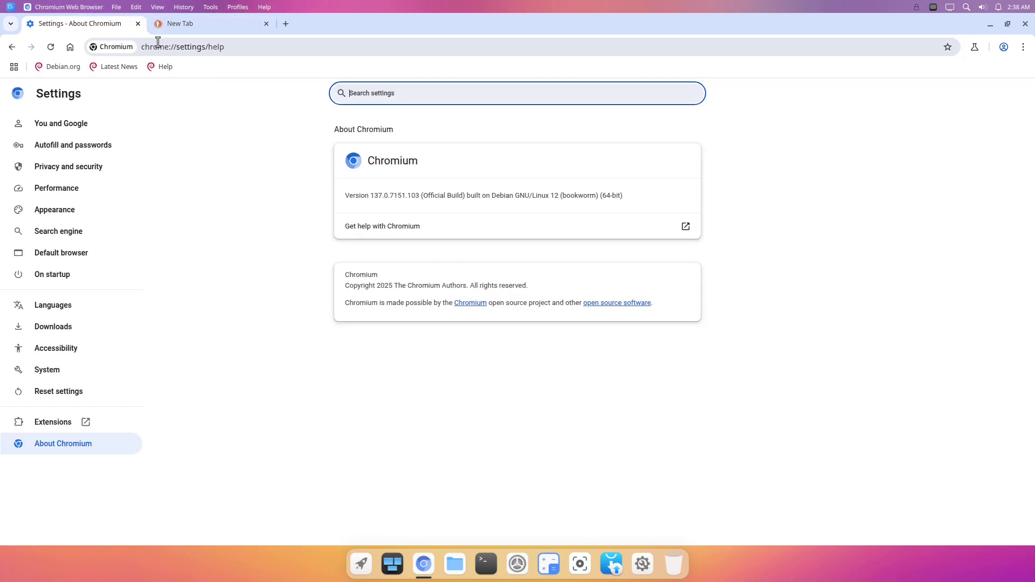
{"action": "left_click", "coordinate": [138, 24]}
{"action": "left_click", "coordinate": [185, 48]}
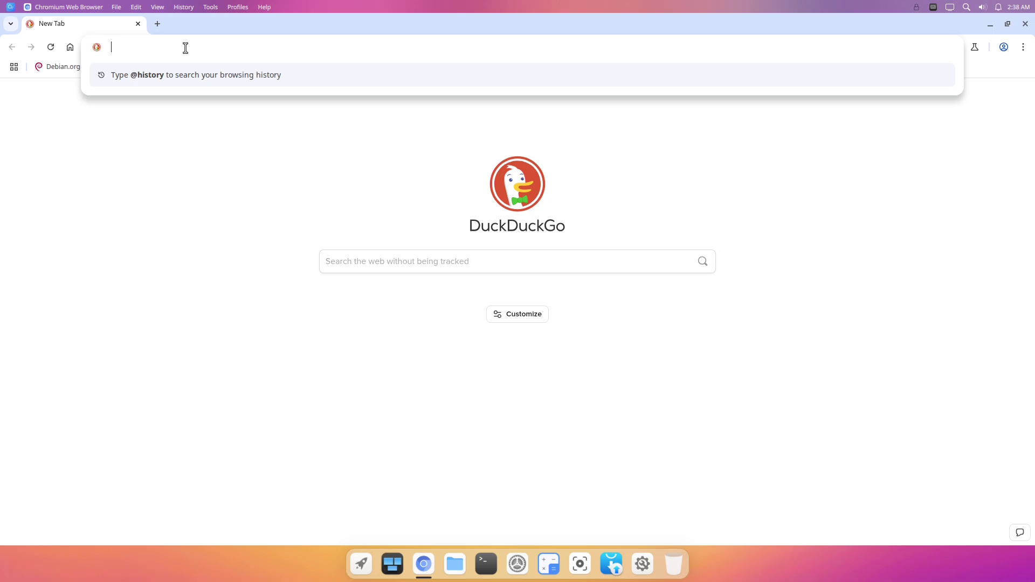
{"action": "type", "text": "lingmo o"}
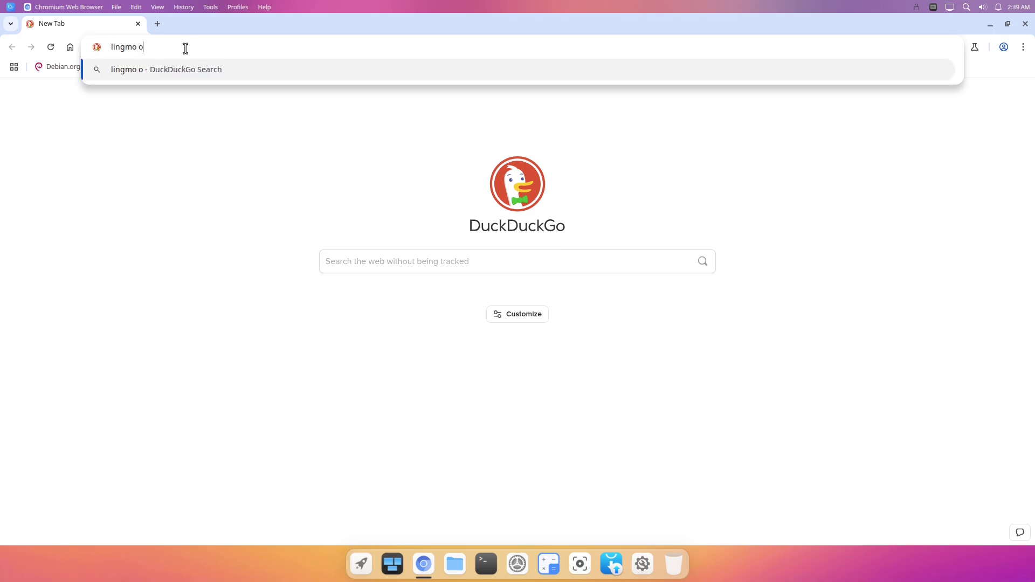
{"action": "type", "text": "s"}
{"action": "key", "text": "Return"}
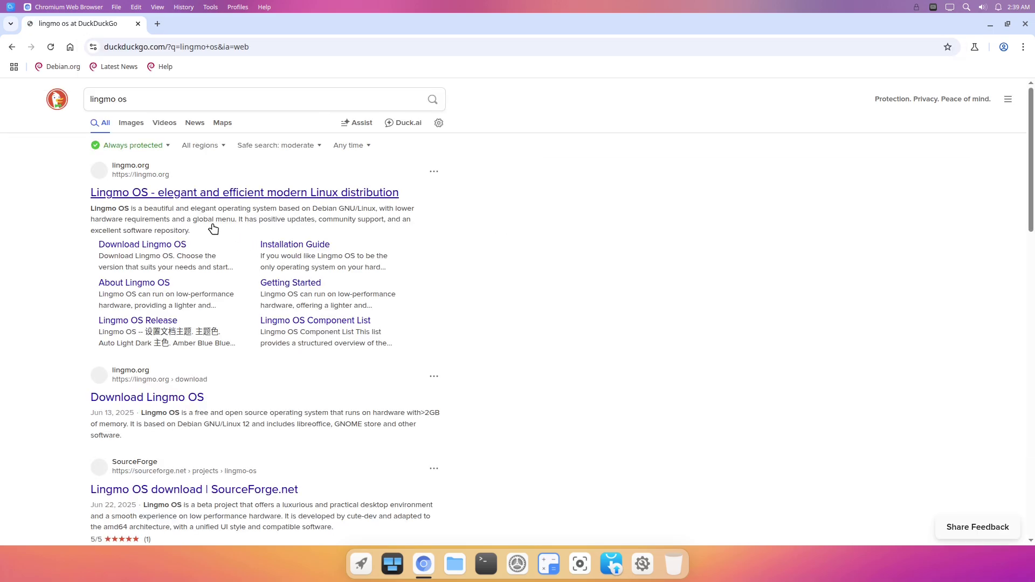
Open the lingmo.org result, peek at the Installation Guide, and return to the homepage
{"action": "left_click", "coordinate": [198, 197]}
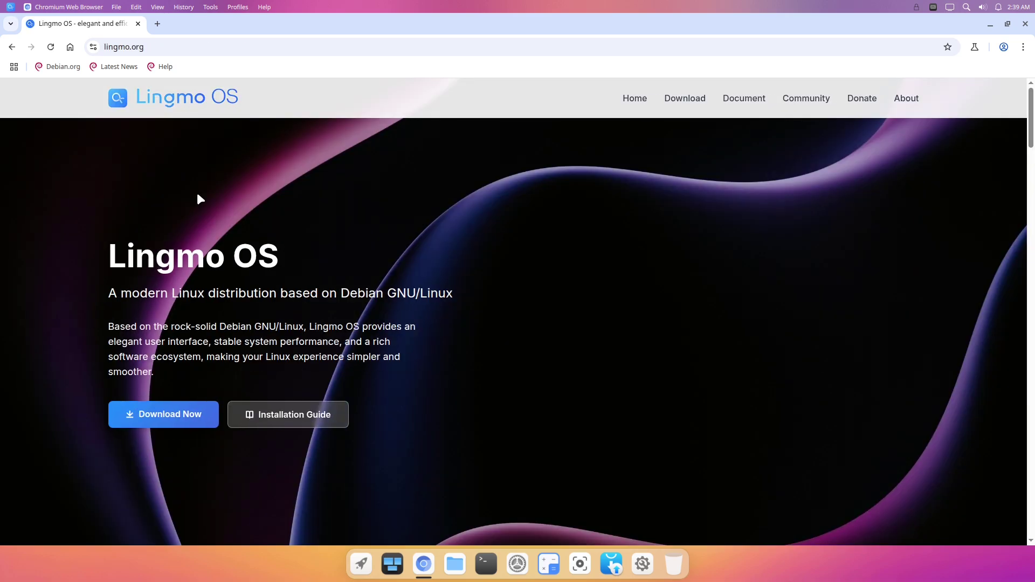
{"action": "left_click", "coordinate": [338, 416]}
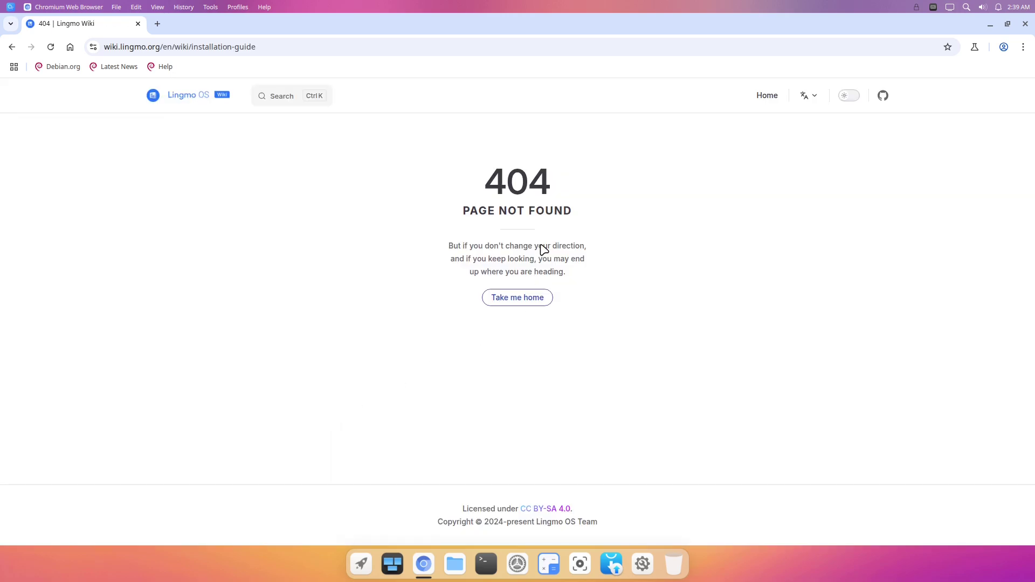
{"action": "left_click", "coordinate": [11, 47]}
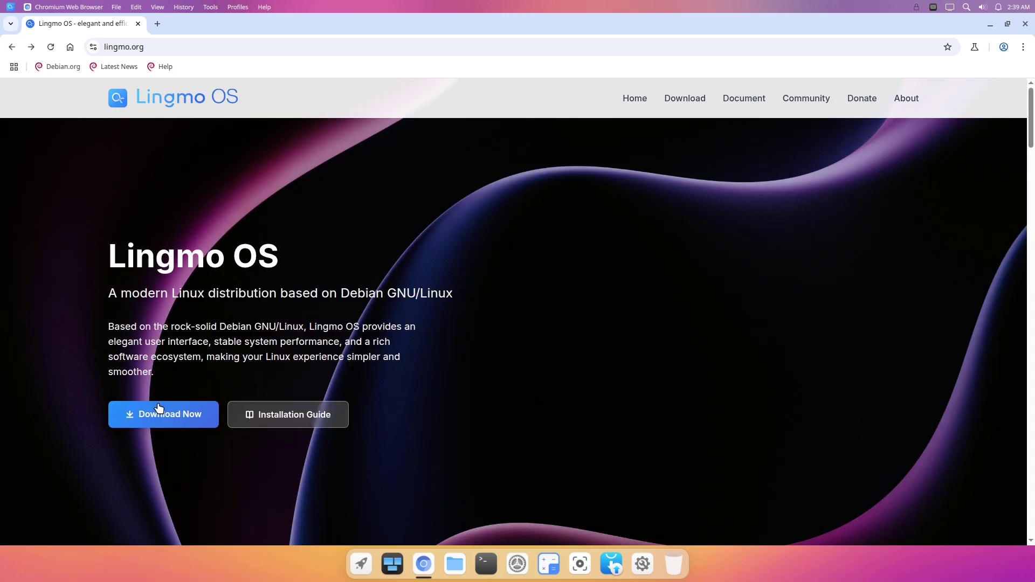
On the Download page, compare Stable 3.0 and Beta rc10, then scroll to System Requirements
{"action": "left_click", "coordinate": [685, 100]}
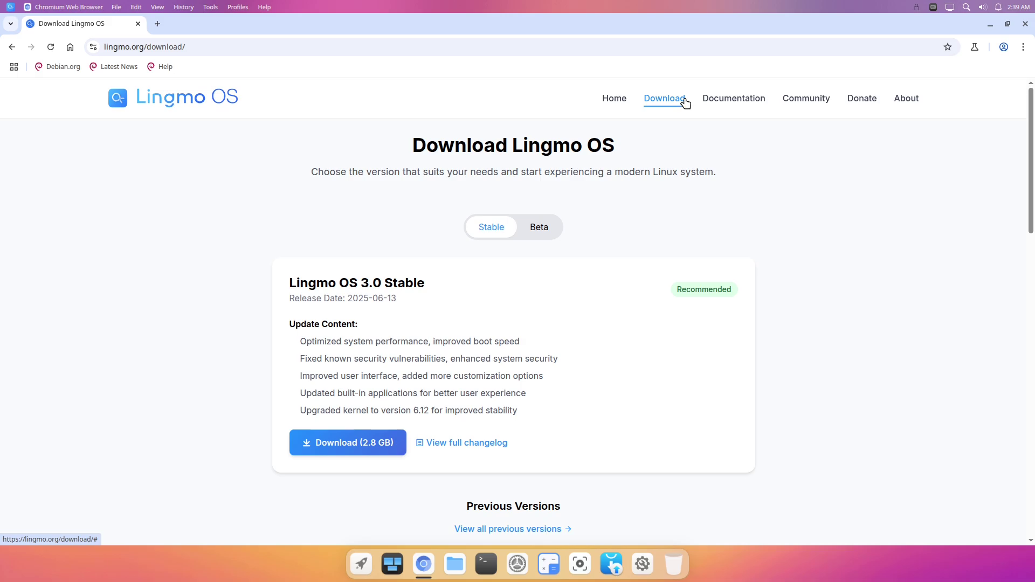
{"action": "left_click_drag", "start_coordinate": [426, 285], "coordinate": [289, 284]}
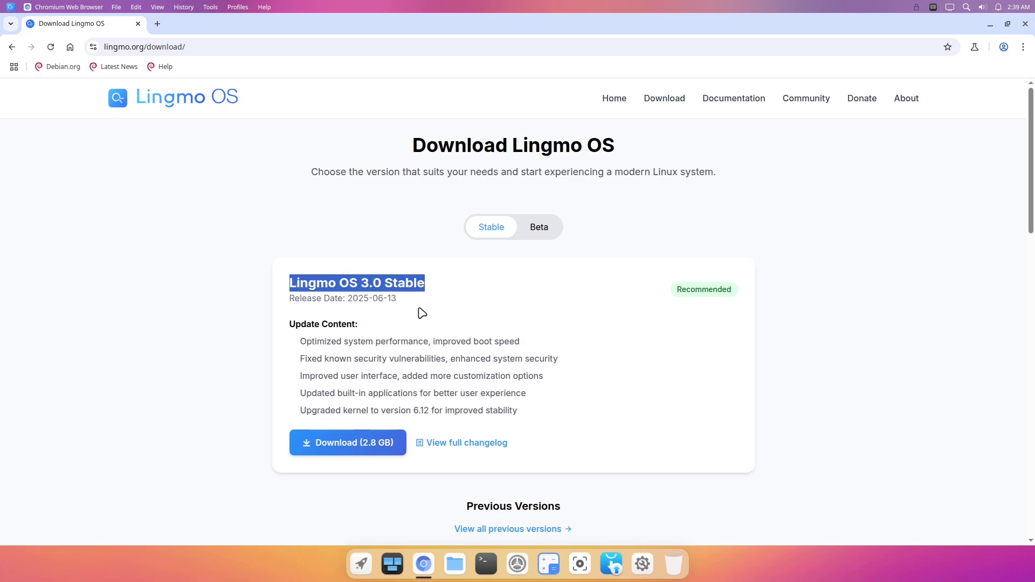
{"action": "left_click_drag", "start_coordinate": [398, 299], "coordinate": [352, 298]}
{"action": "left_click", "coordinate": [534, 235]}
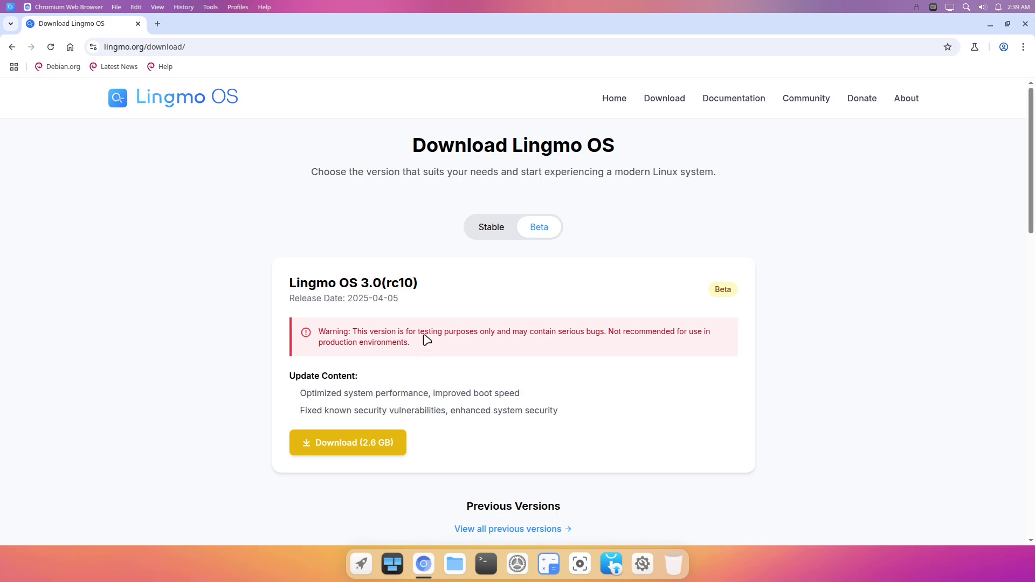
{"action": "left_click", "coordinate": [481, 233]}
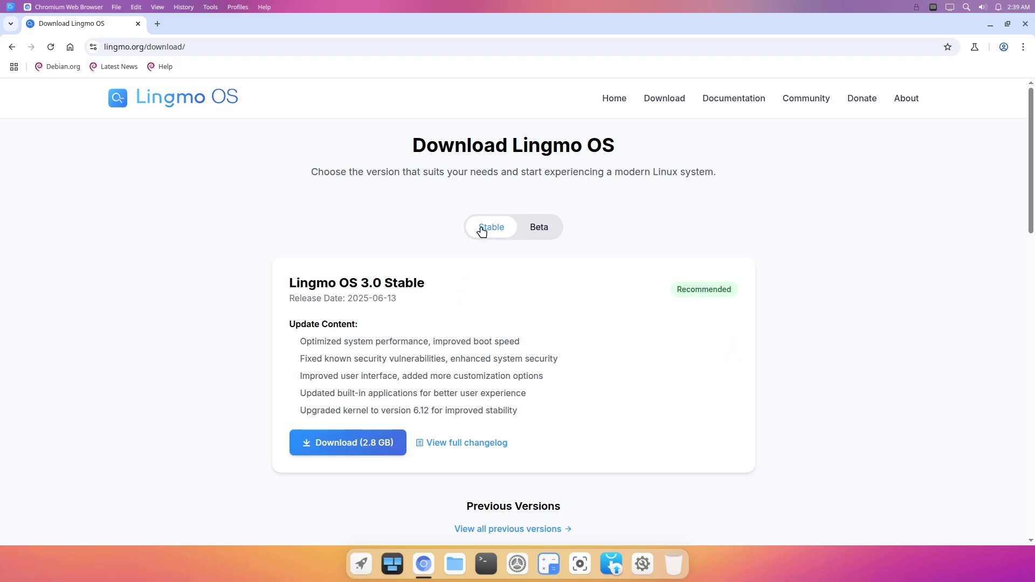
{"action": "scroll", "coordinate": [1026, 259], "scroll_direction": "down", "scroll_amount": 9}
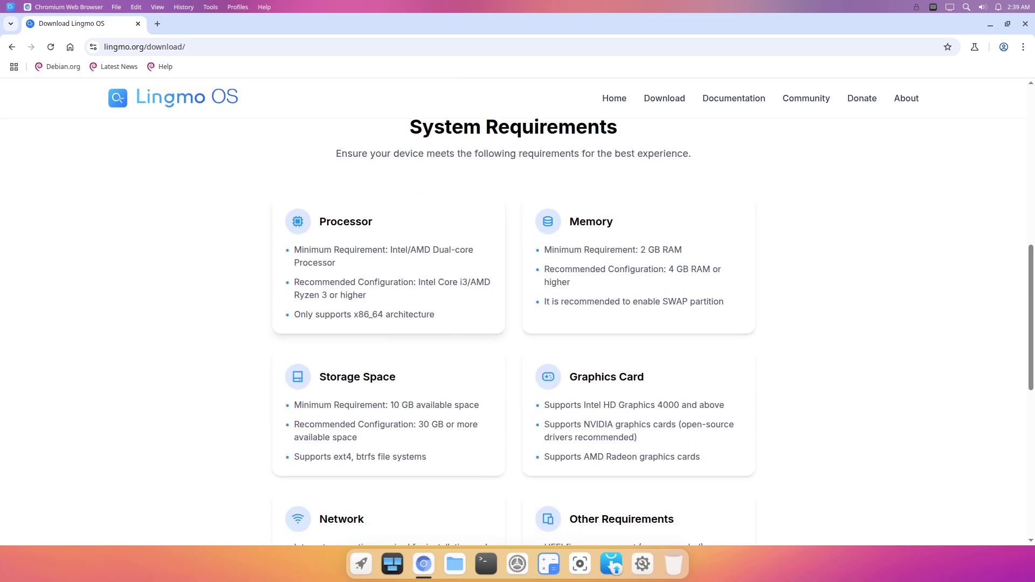
{"action": "mouse_move", "coordinate": [1028, 277]}
{"action": "left_mouse_down"}
{"action": "mouse_move", "coordinate": [1028, 396]}
{"action": "mouse_move", "coordinate": [1028, 376]}
{"action": "left_mouse_up"}
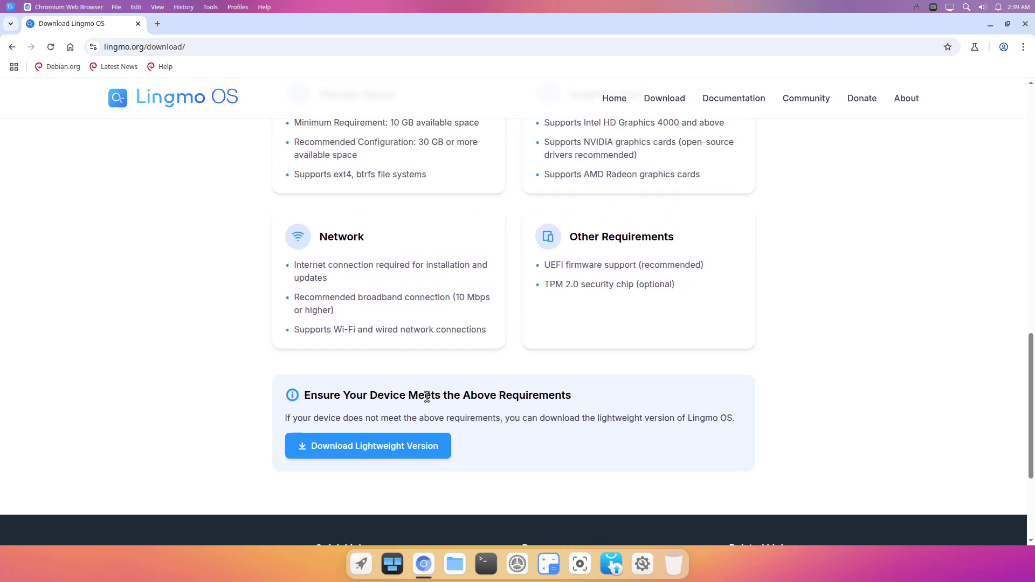
Download the lightweight Lingmo OS 3.0 ISO, check its progress, then close Chromium
{"action": "left_click", "coordinate": [353, 452]}
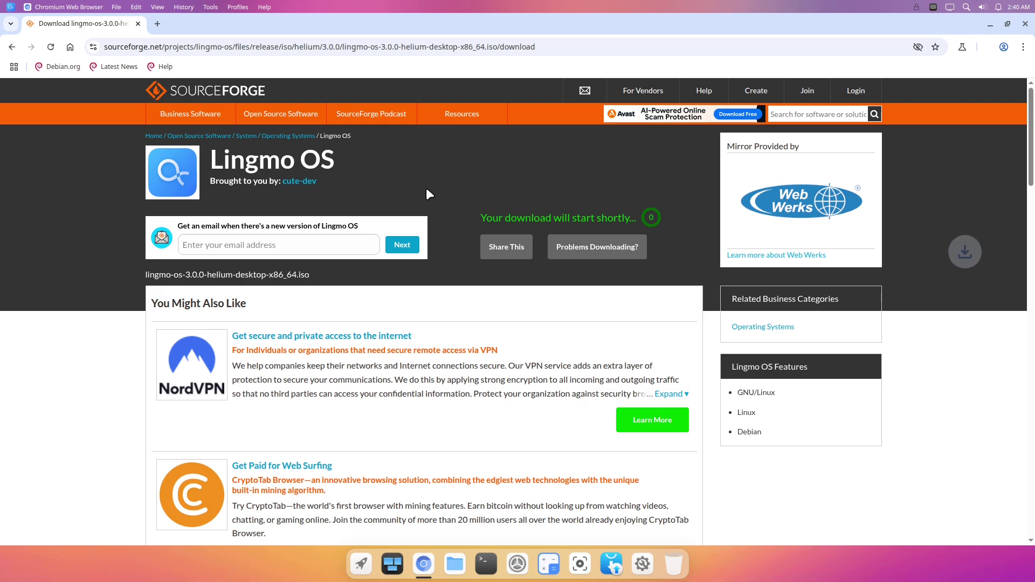
{"action": "left_click", "coordinate": [984, 47]}
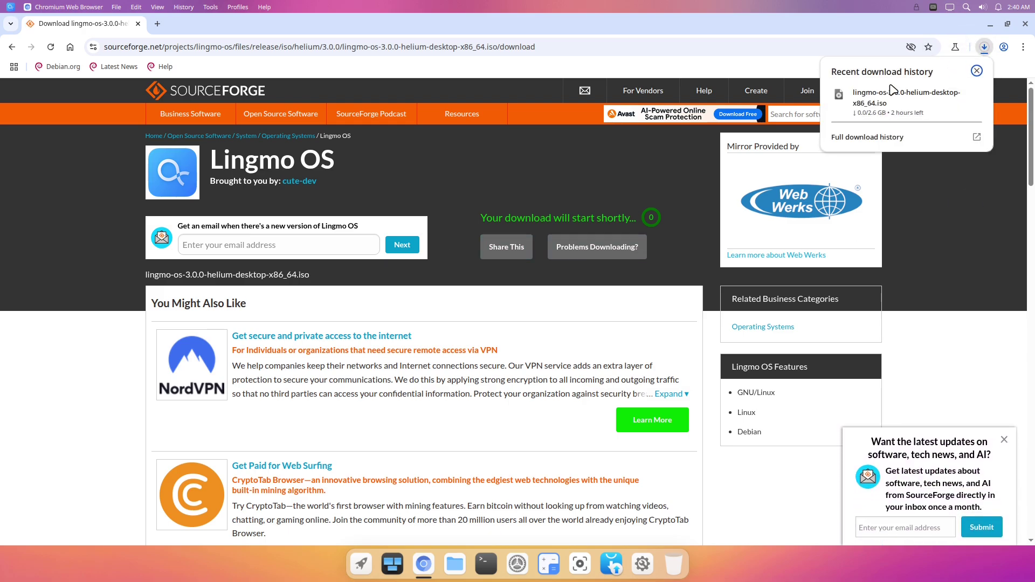
{"action": "left_click", "coordinate": [976, 71]}
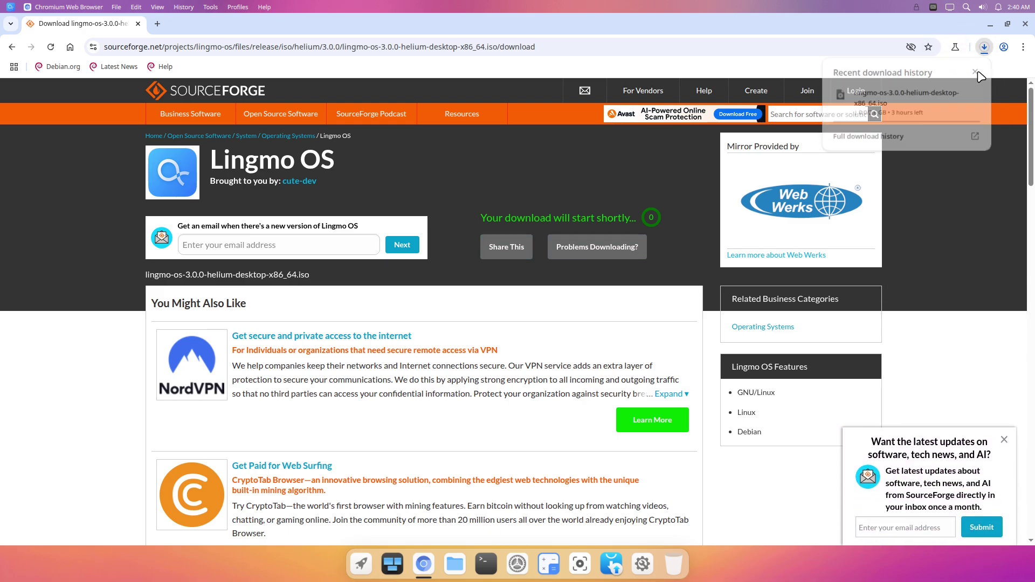
{"action": "left_click", "coordinate": [1025, 23]}
Quit Chromium despite its running download, then launch System Monitor from the app launcher
{"action": "left_click", "coordinate": [609, 116]}
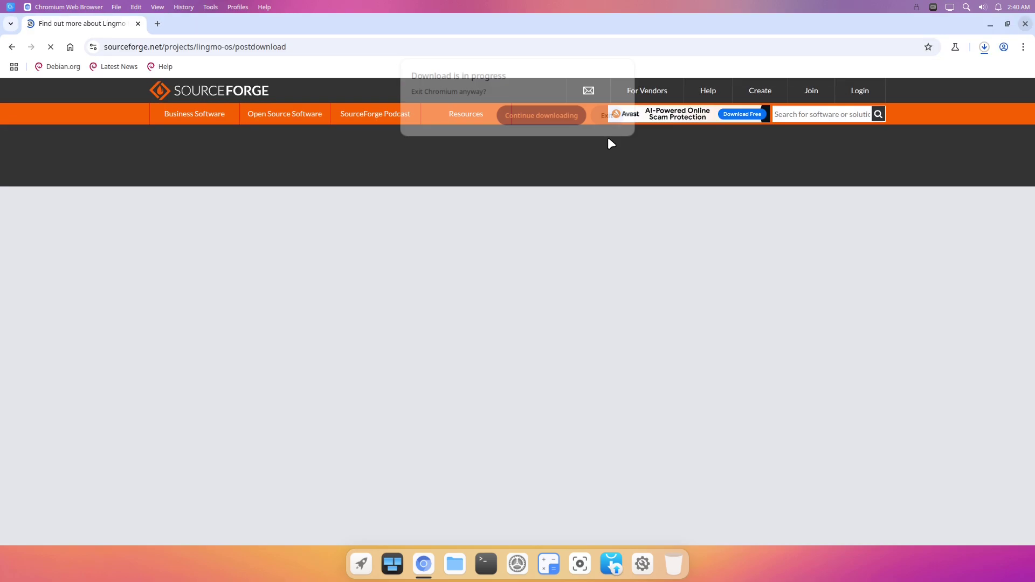
{"action": "left_click", "coordinate": [363, 562]}
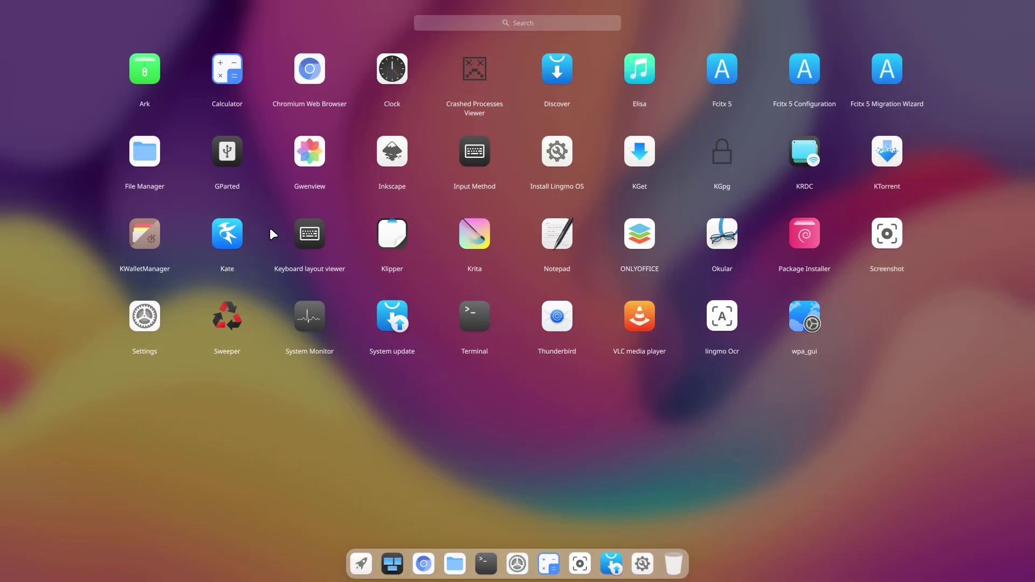
{"action": "left_click", "coordinate": [325, 321]}
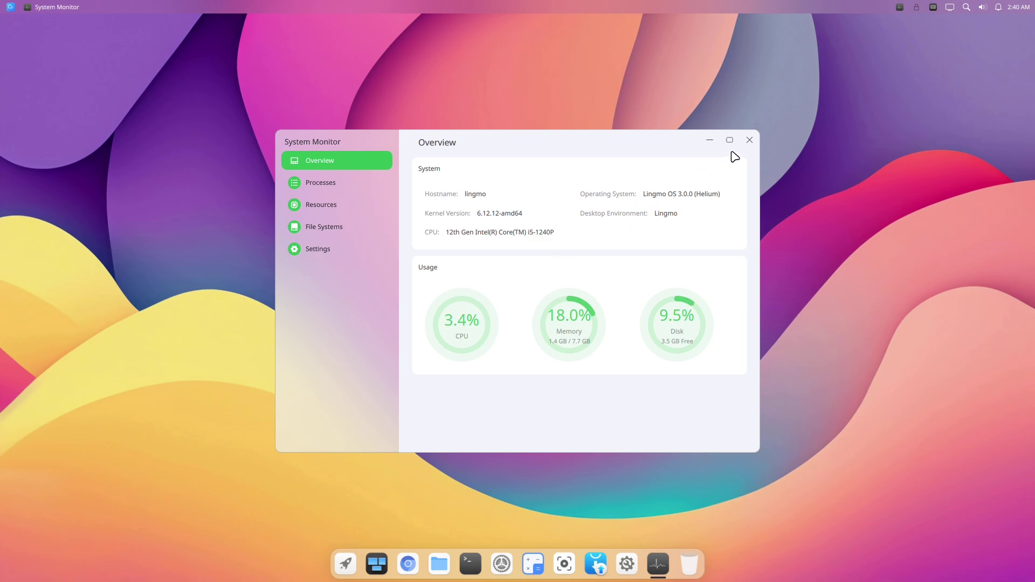
Close System Monitor and bring up the top-left power and session menu
{"action": "left_click", "coordinate": [749, 140]}
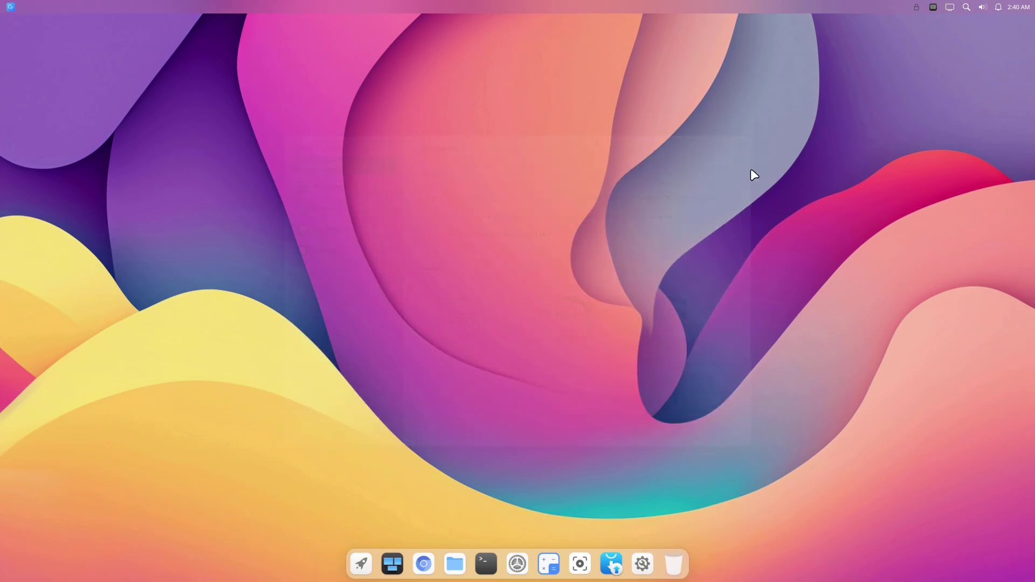
{"action": "left_click", "coordinate": [11, 7]}
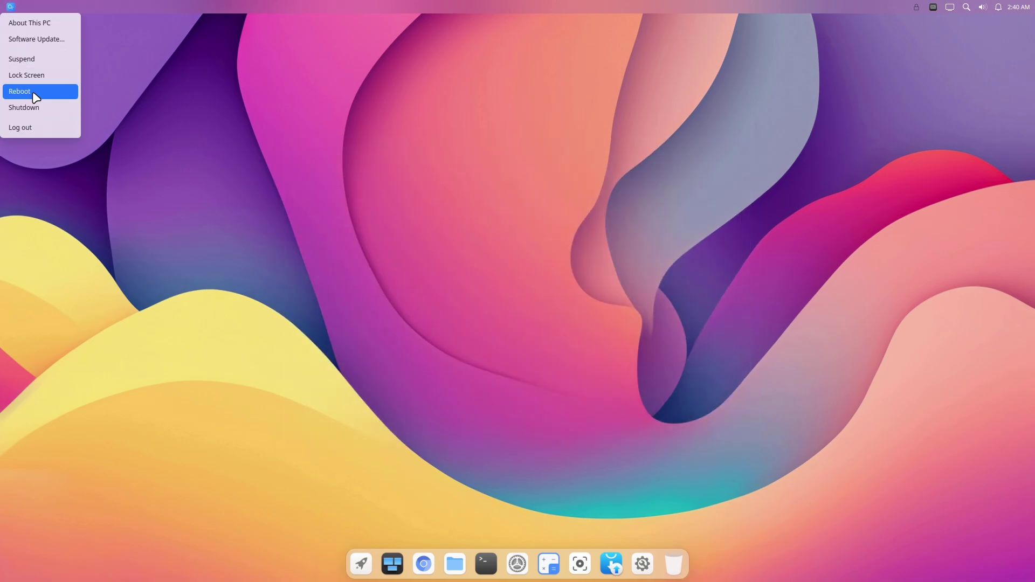